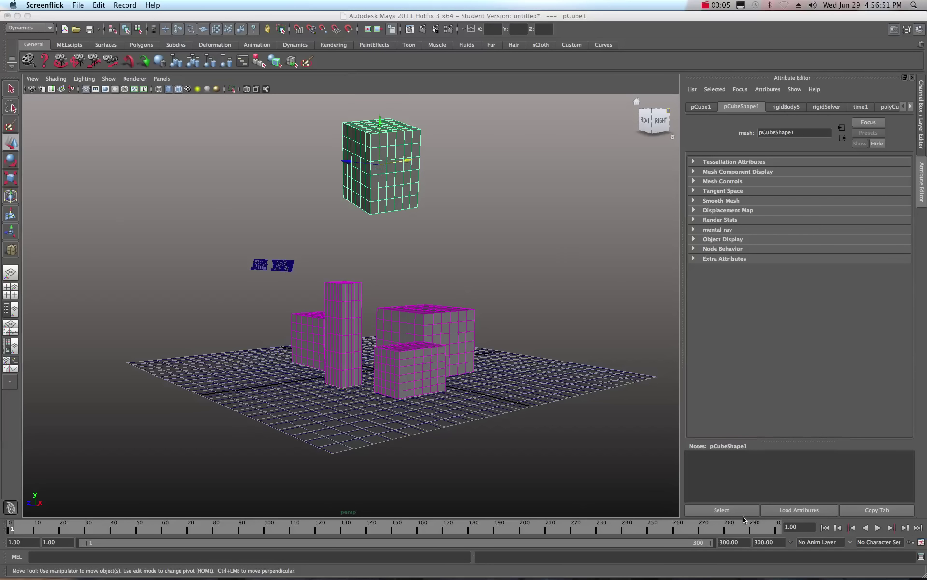
Step: Play the falling-cube rigid body simulation several times, returning to frame 1 after each run
click(878, 528)
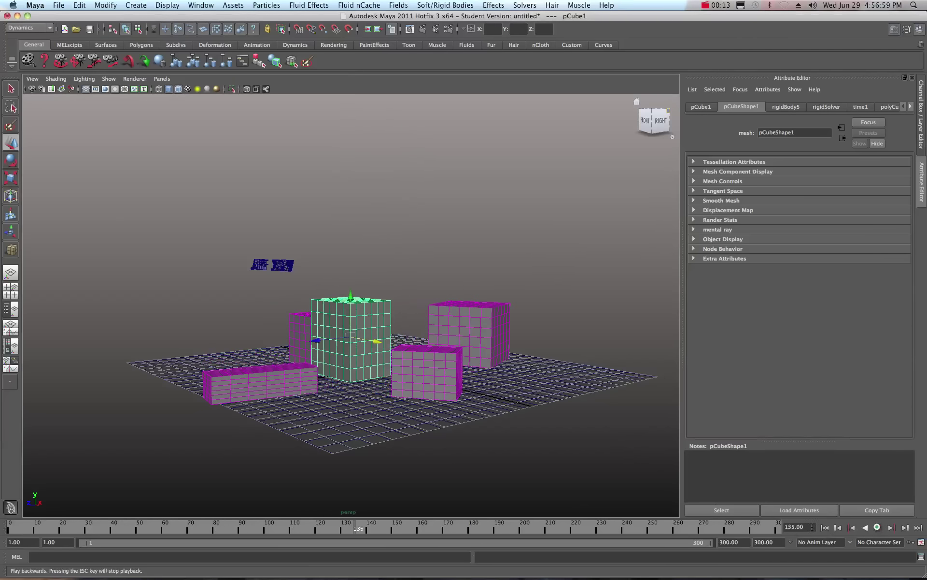
drag(30, 532, 11, 531)
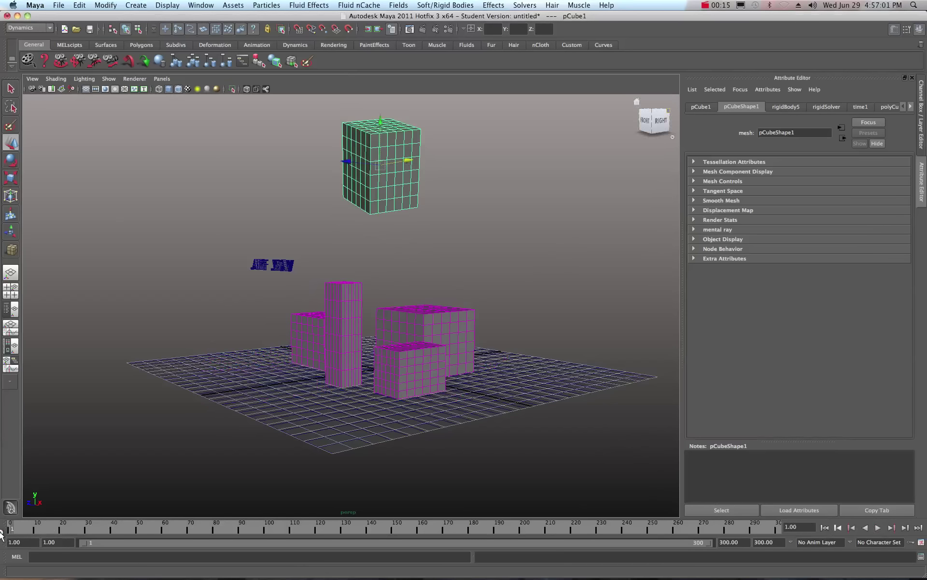
click(876, 528)
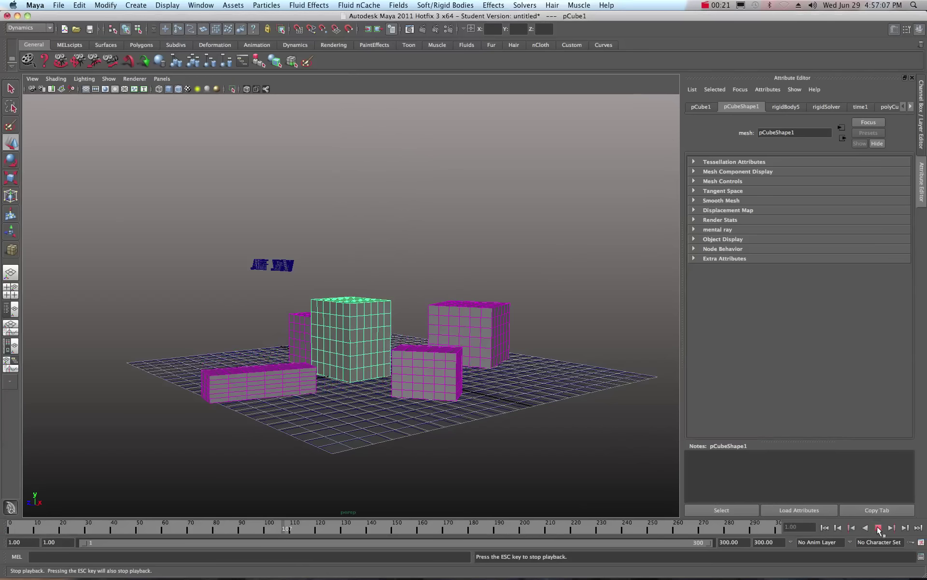
click(877, 526)
drag(325, 526, 11, 526)
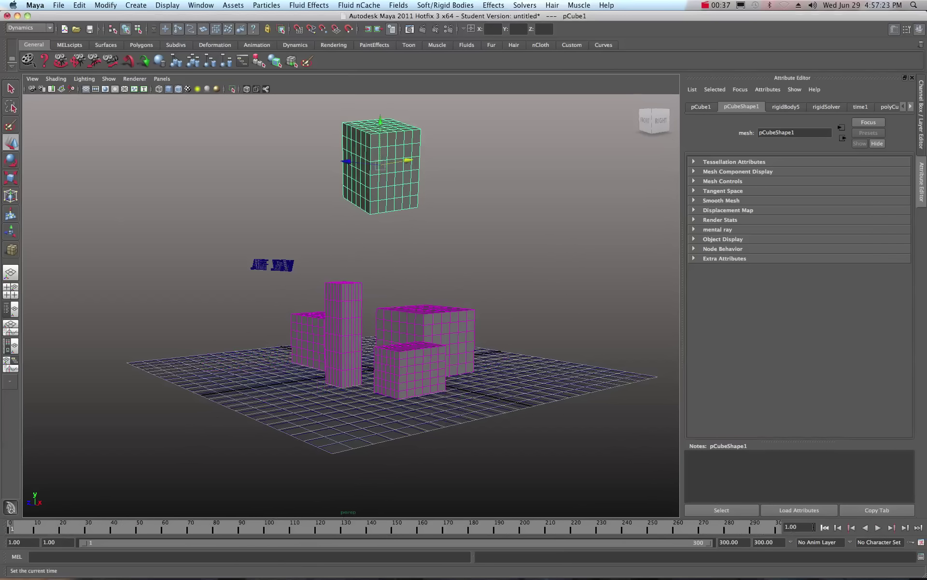
click(878, 527)
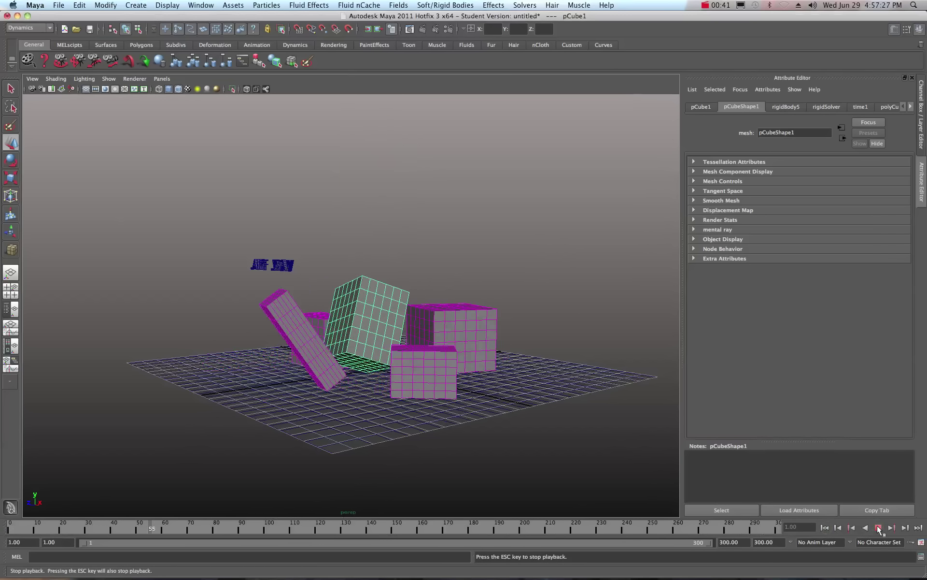
click(878, 528)
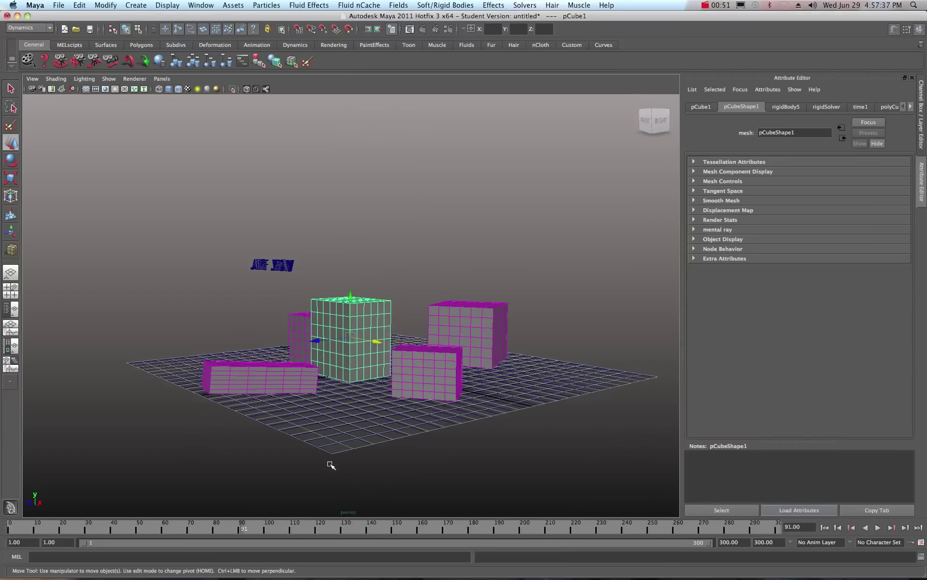
drag(248, 526, 11, 530)
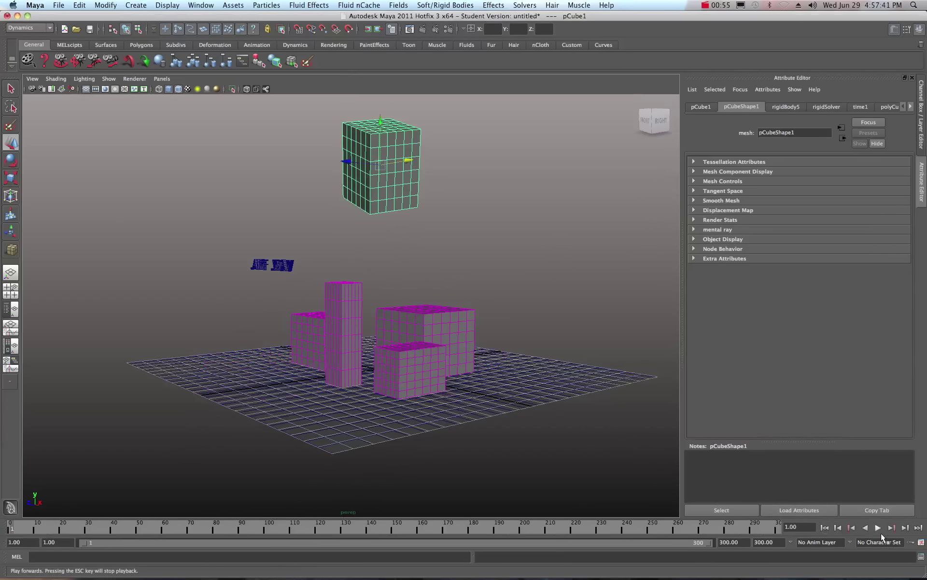
click(879, 528)
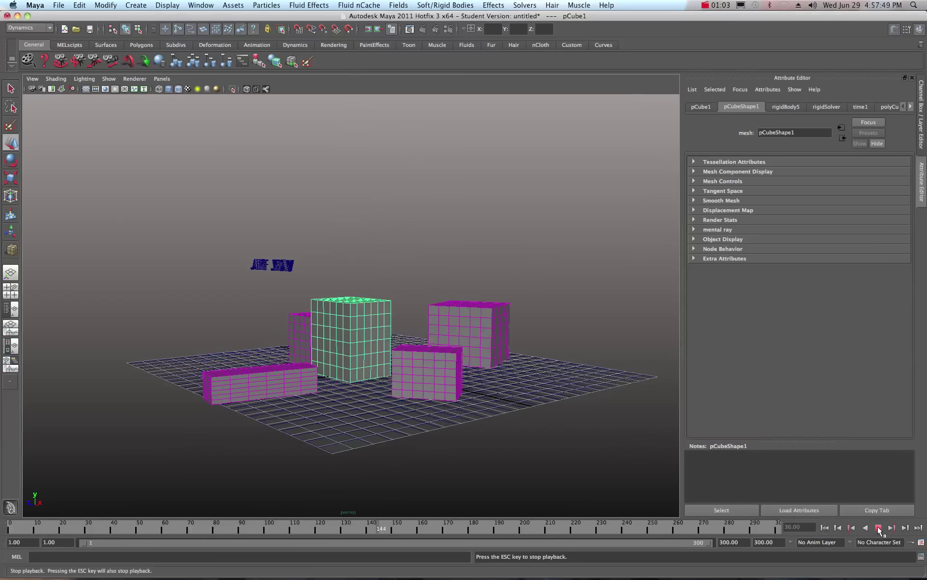
click(879, 528)
drag(402, 527, 12, 526)
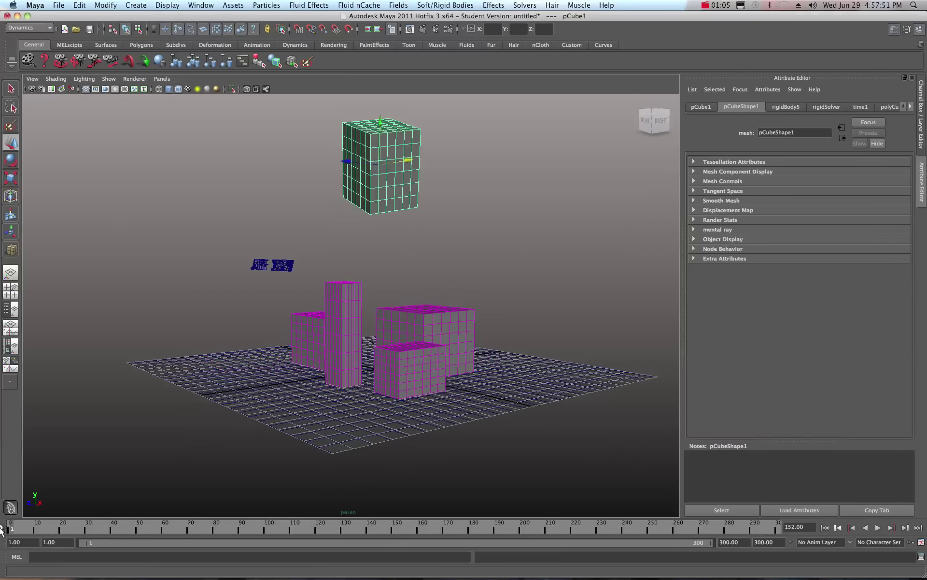
click(879, 527)
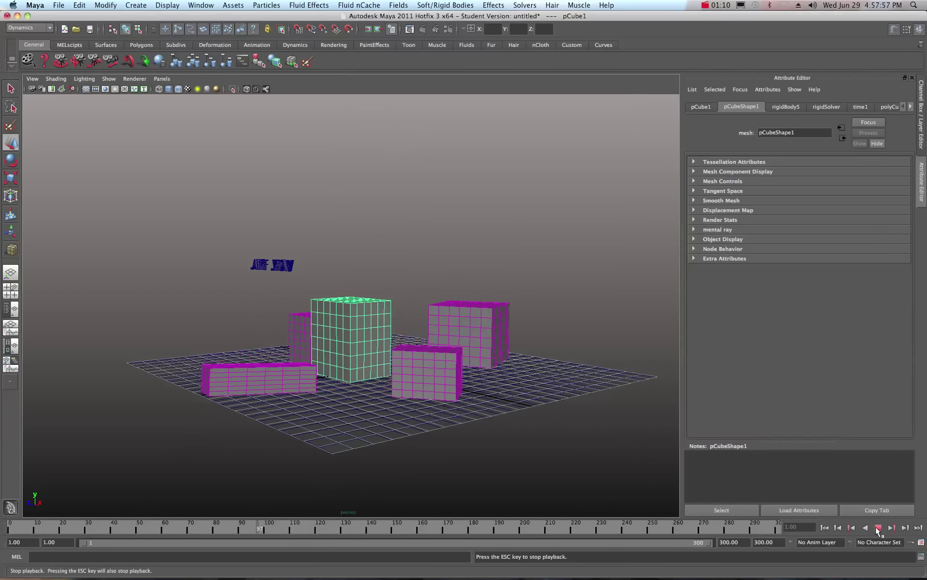
click(878, 528)
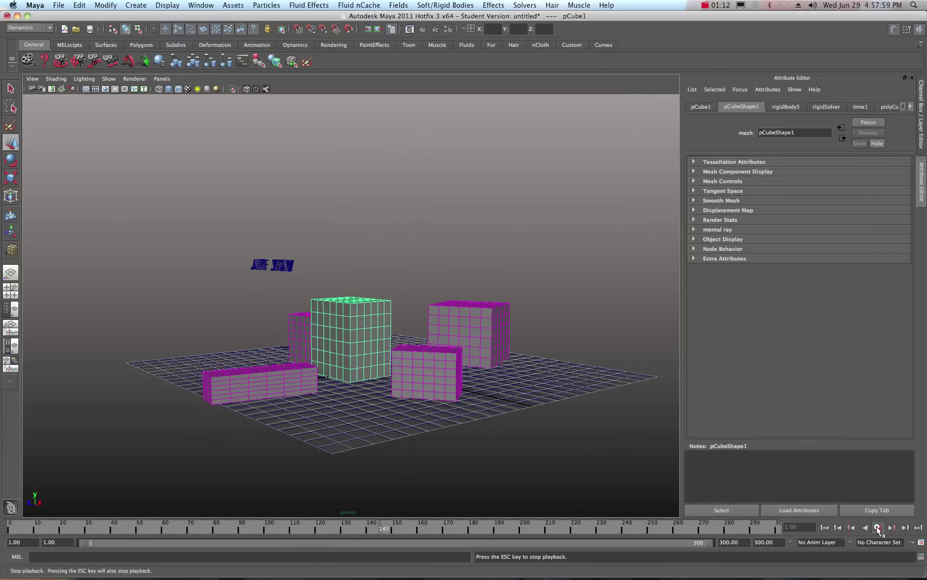
click(150, 528)
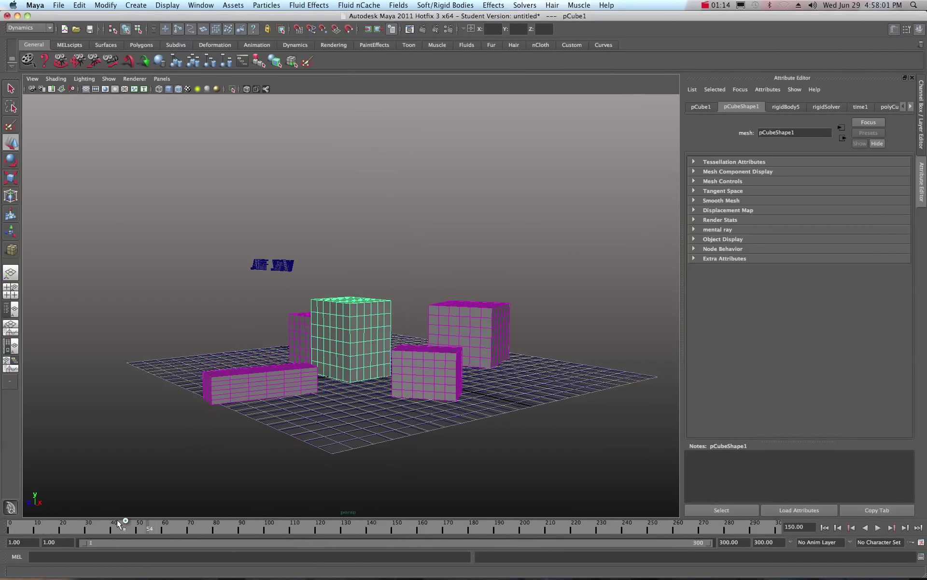
drag(117, 520, 12, 524)
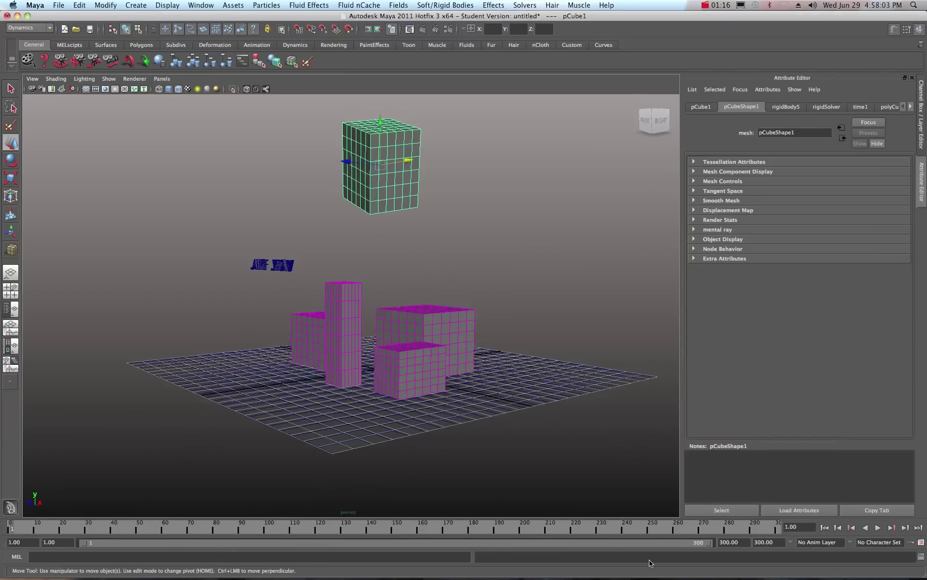
Step: Switch to the LB_Promo.tif image in Preview, view it and minimize it to return to Maya
click(886, 570)
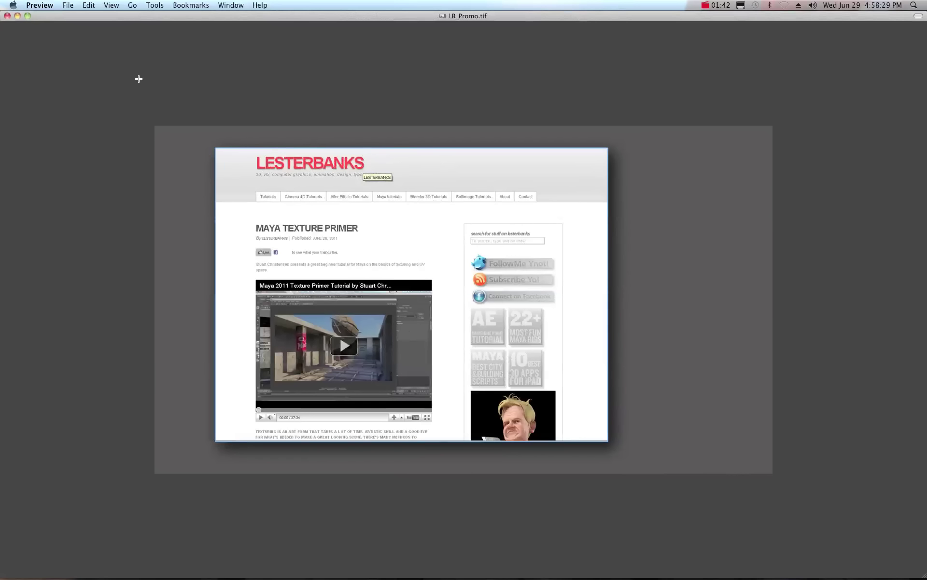
click(17, 18)
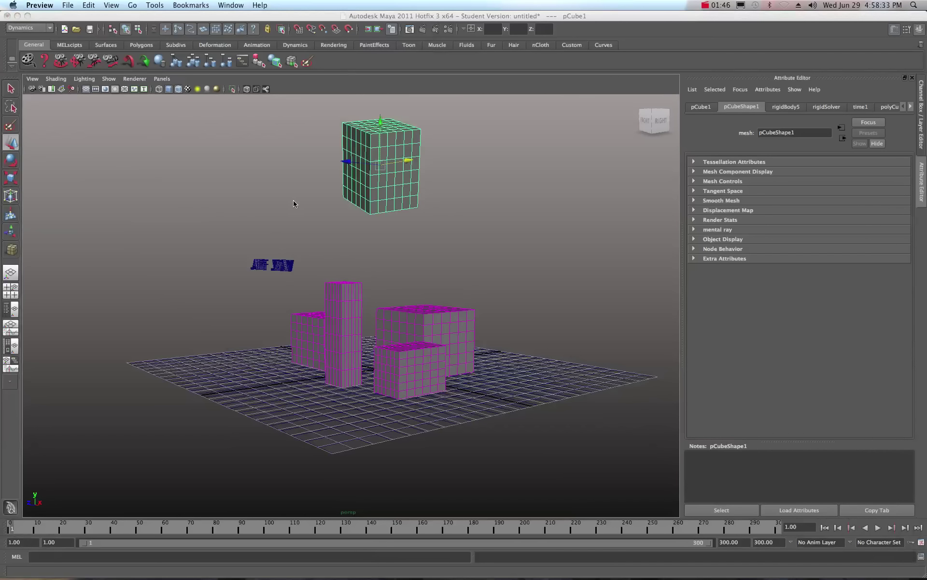
Step: Select the .AIFF .WAV text mesh and examine it from the front and at an angle
click(280, 269)
click(280, 270)
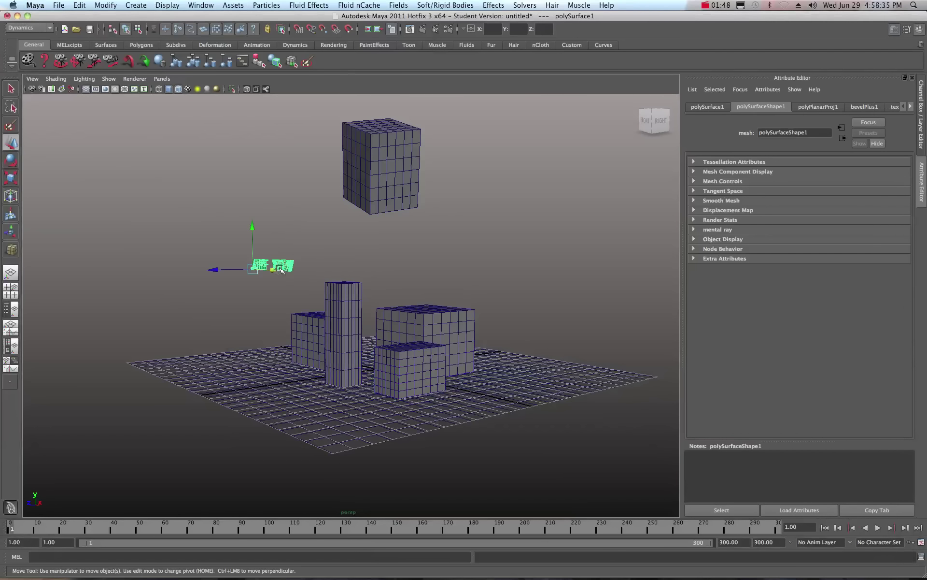
click(642, 123)
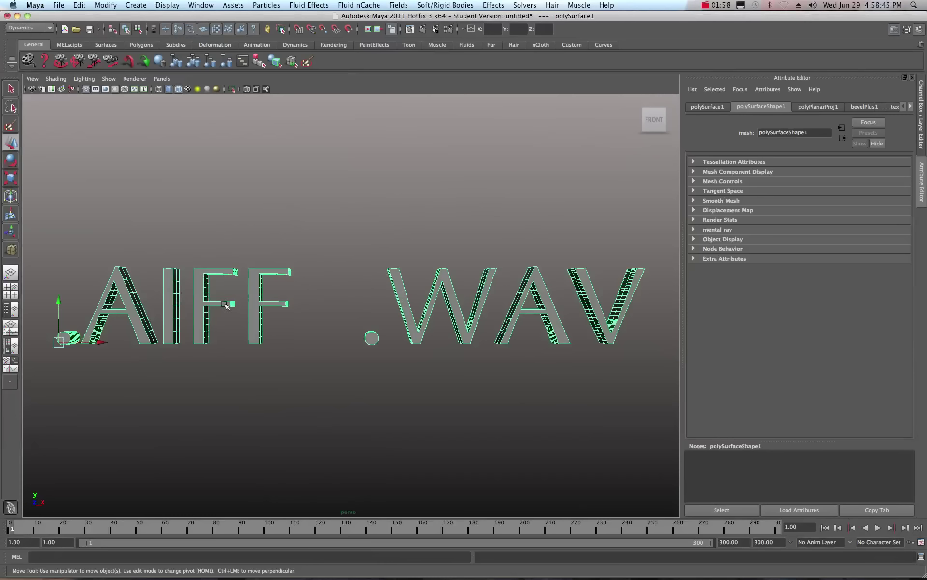
scroll(483, 333, down, 5)
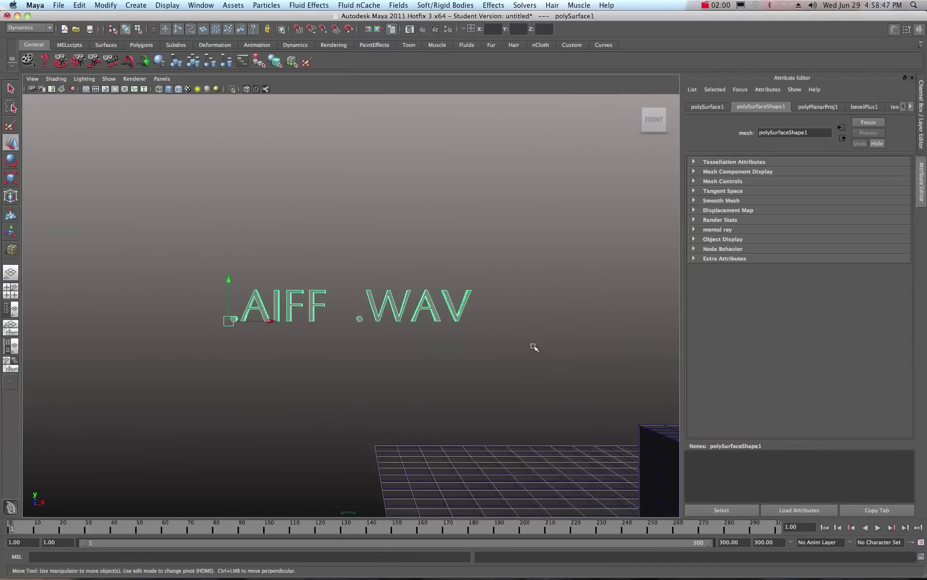
alt+drag(534, 347, 480, 348)
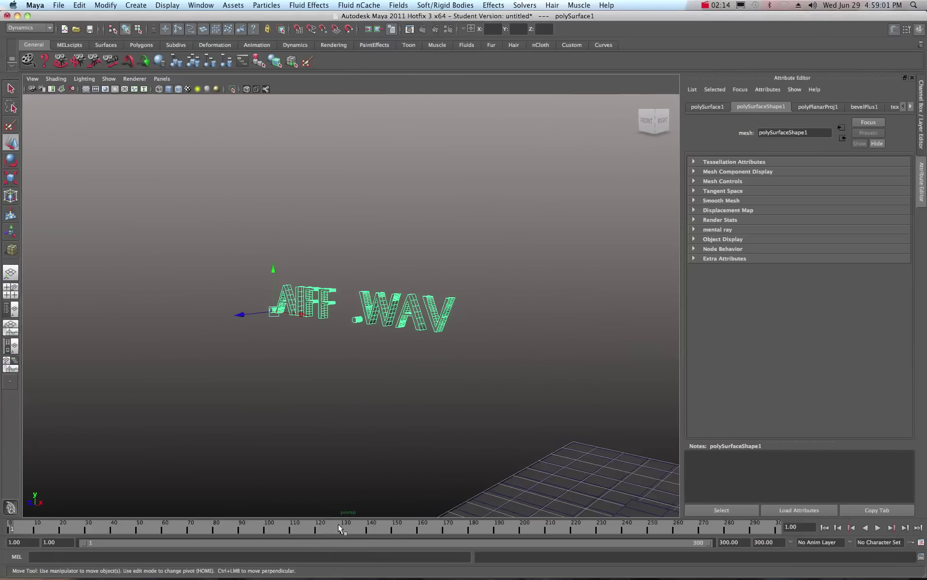
scroll(442, 374, down, 5)
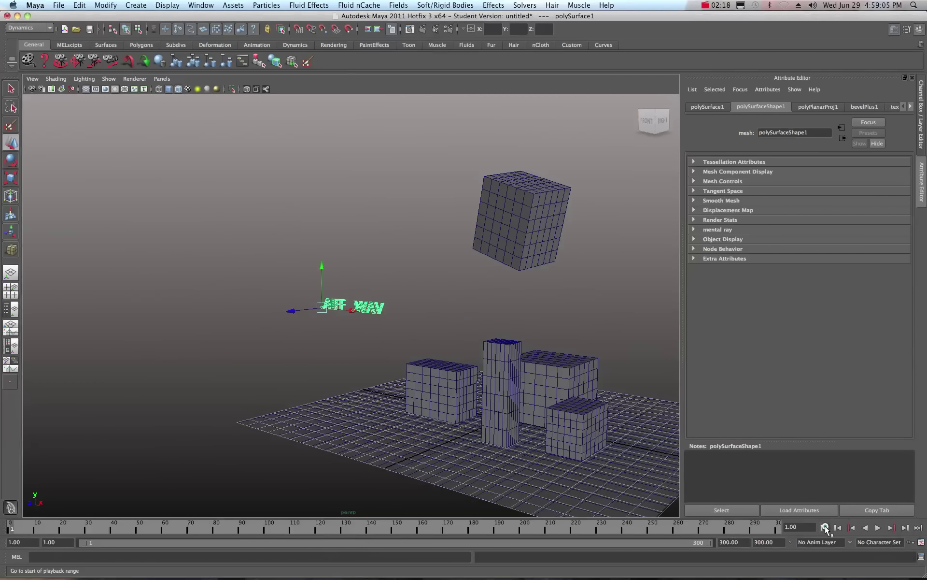
Step: Select the raised cube, play the simulation from the new viewpoint and return to frame 1
click(563, 237)
click(878, 528)
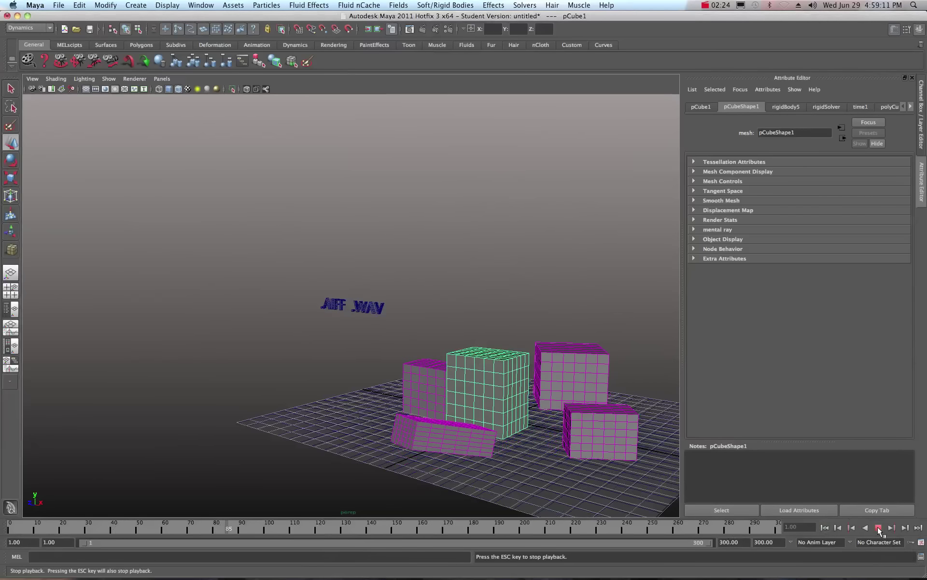
click(878, 528)
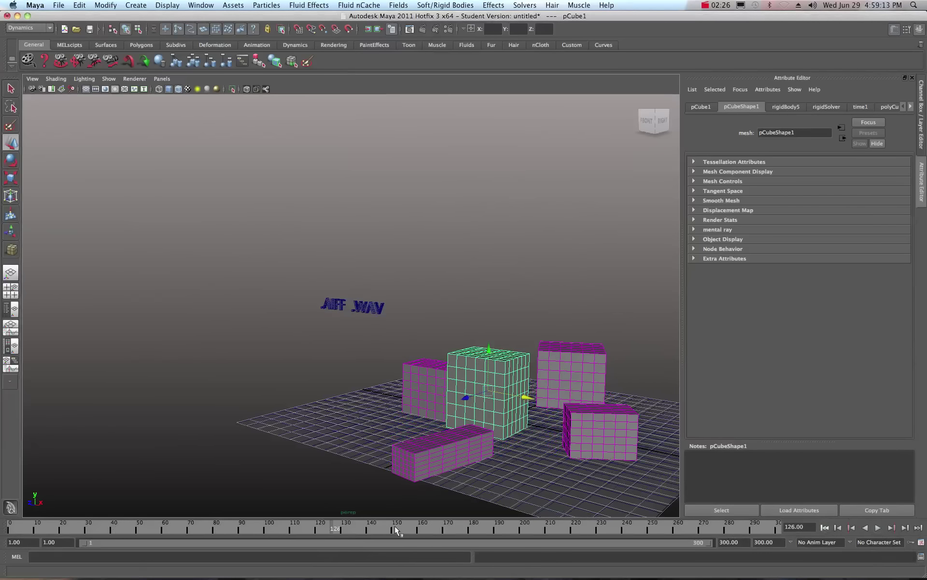
drag(338, 528, 8, 528)
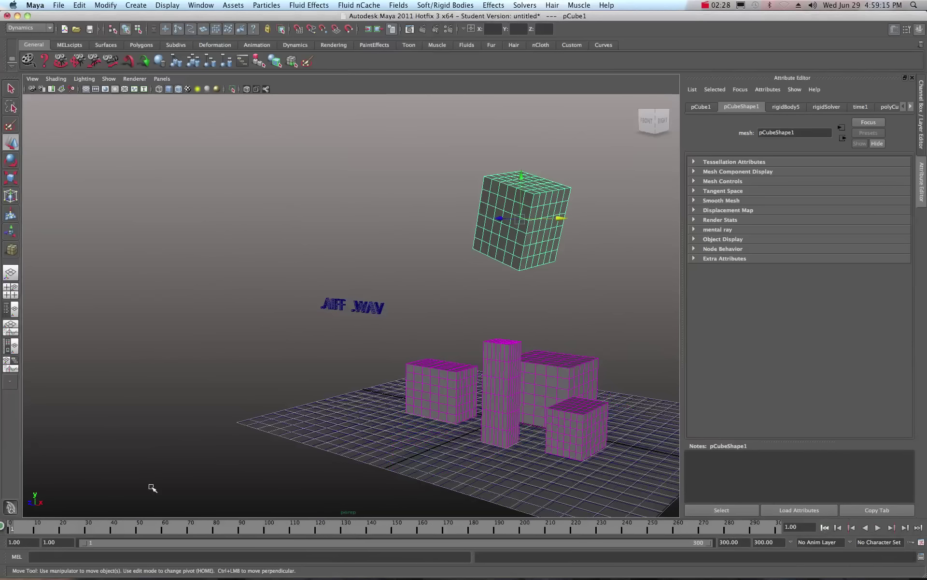
Step: Show the four-view layout and import the Auto Crash Metal 1.aif sound file into the scene's perspective view
alt+middle_drag(491, 311, 402, 300)
scroll(438, 276, up, 3)
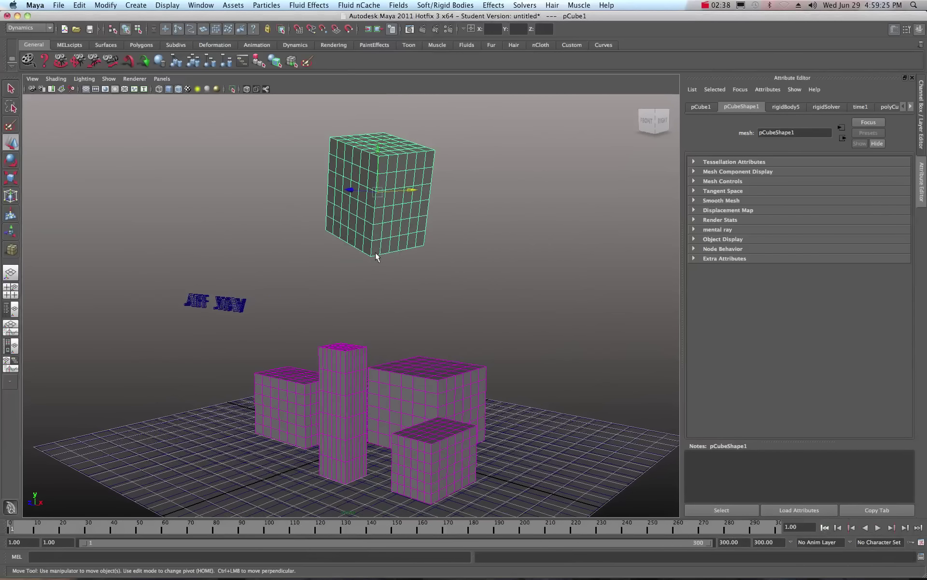
key(space)
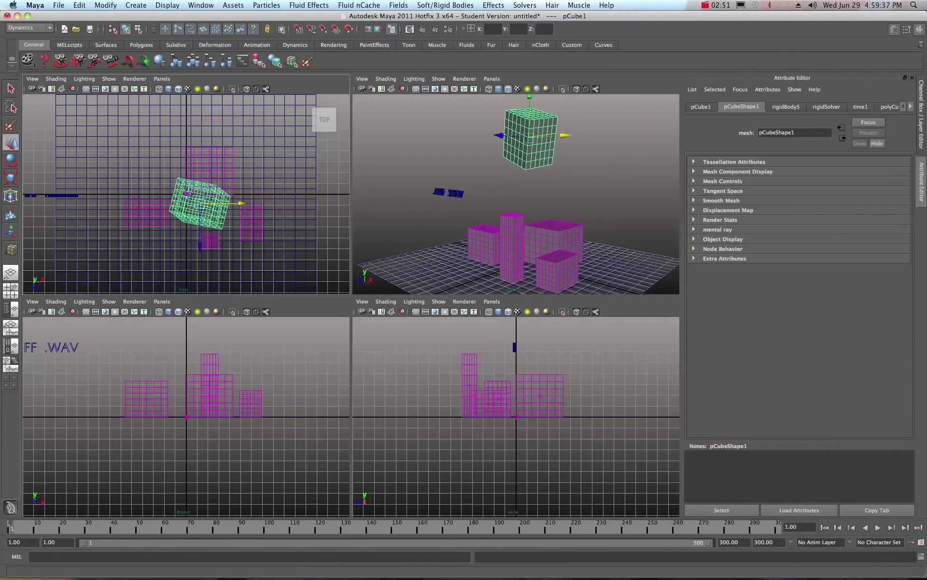
drag(926, 162, 598, 156)
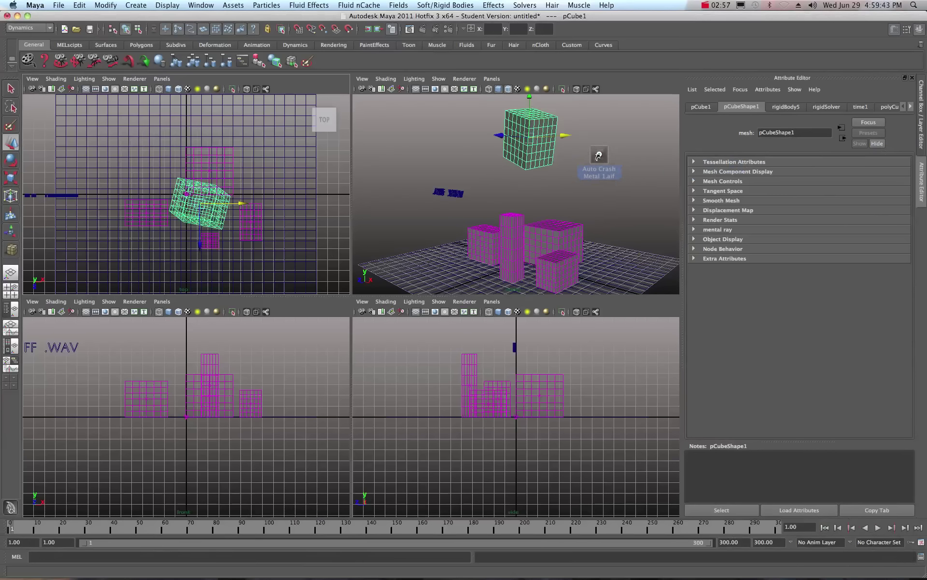
drag(598, 156, 600, 154)
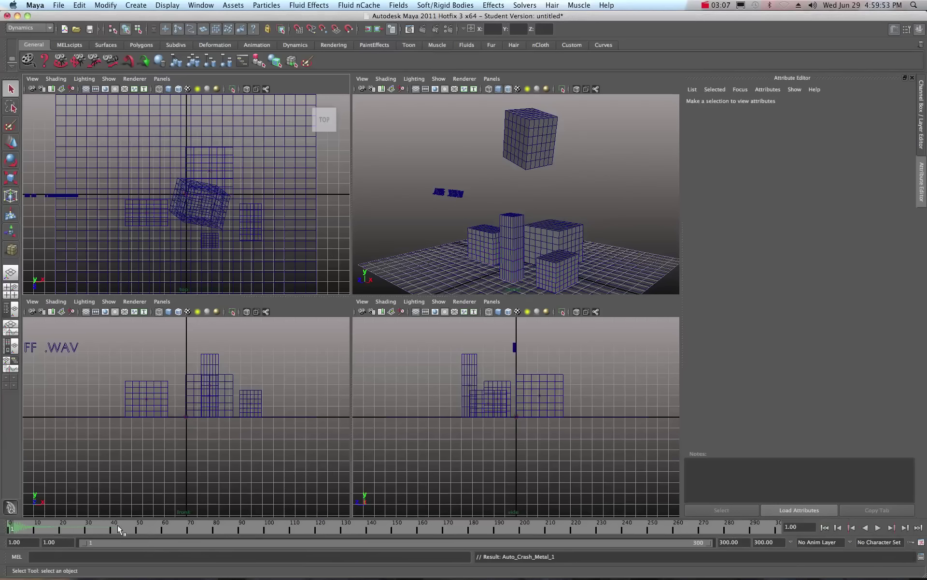
Step: Check the time slider options for the Auto_Crash_Metal_1 sound and the Play Every Frame, Max Real-time playback speed
right_click(156, 529)
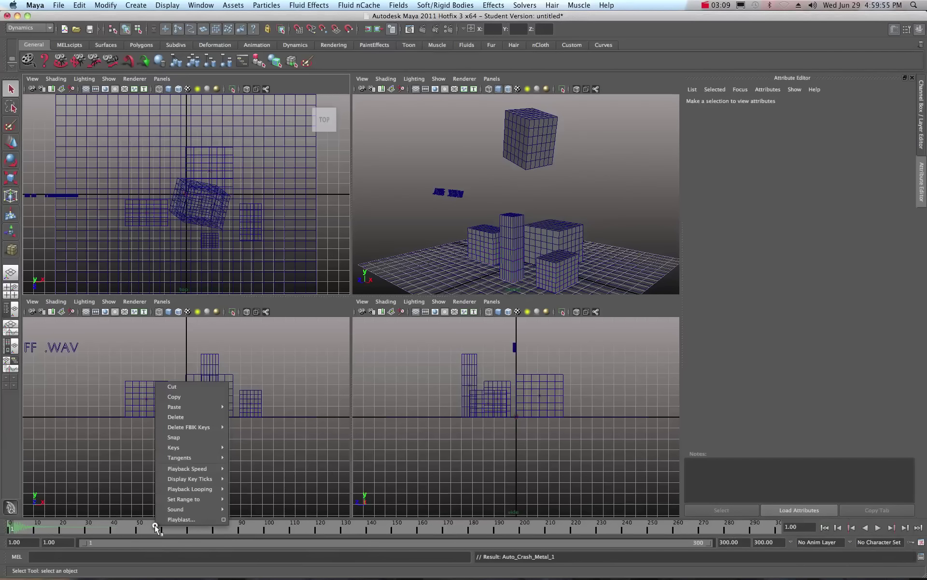
mouse_move(175, 511)
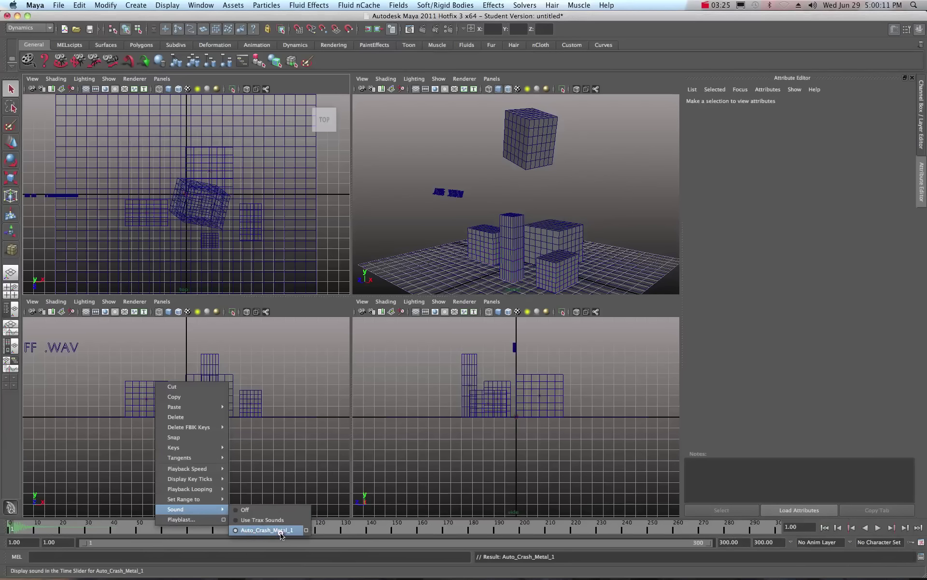
mouse_move(205, 511)
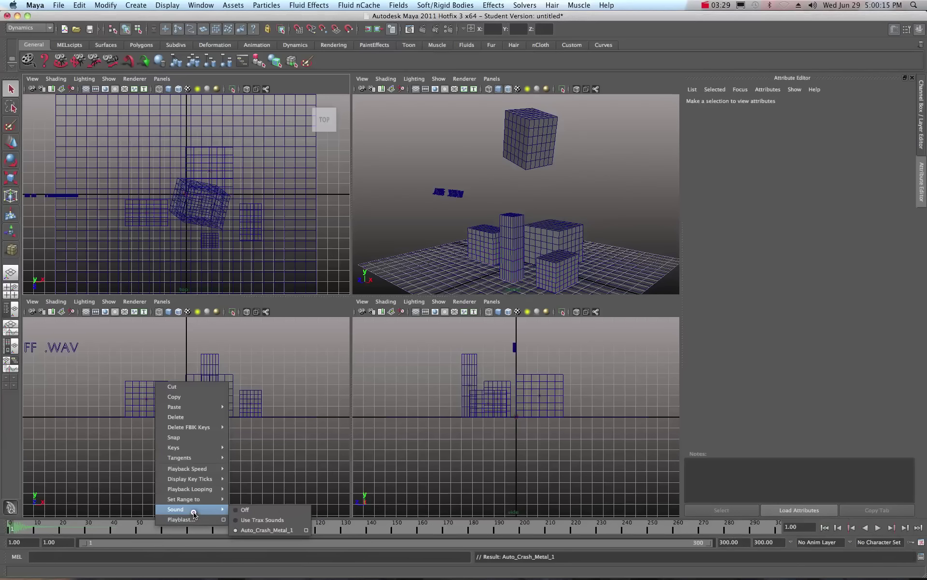
mouse_move(192, 470)
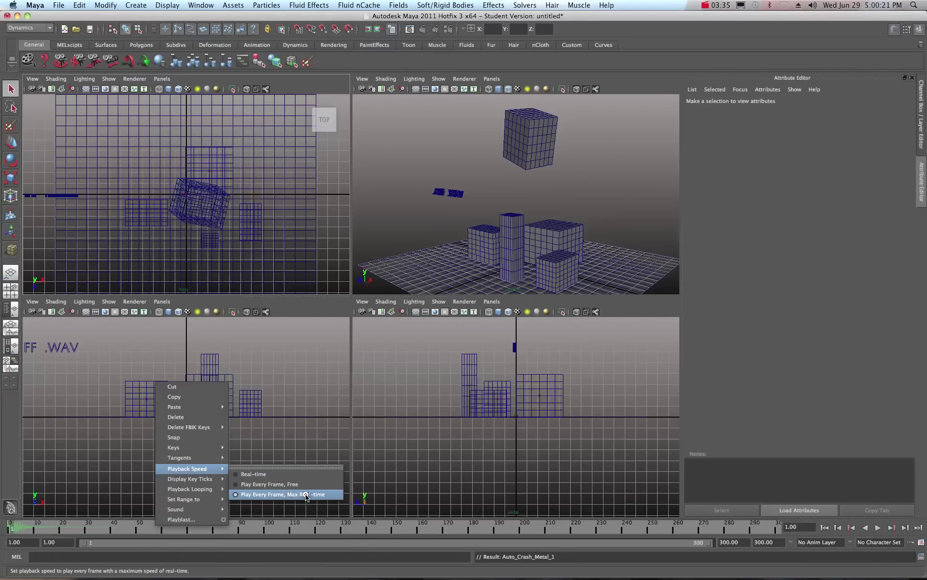
click(261, 529)
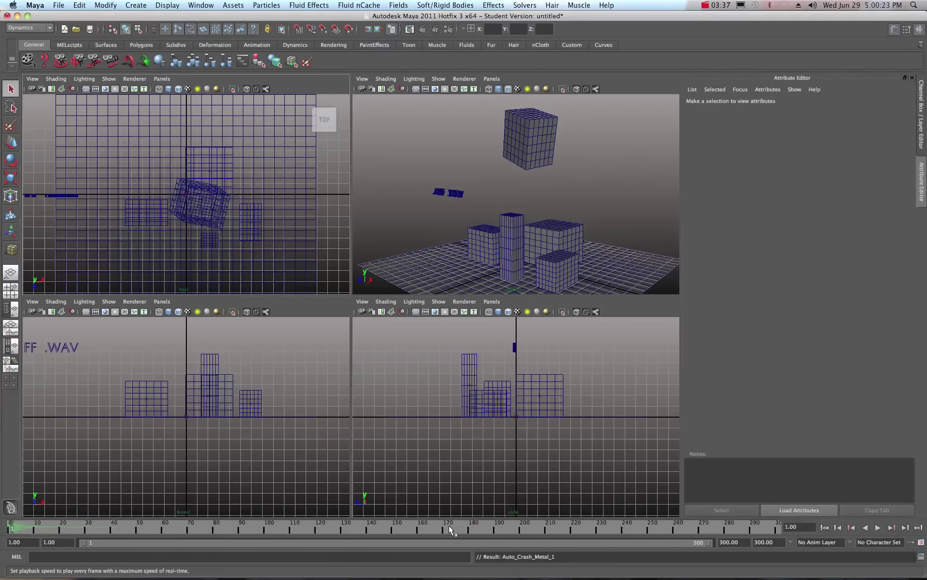
Step: Play the simulation with the imported sound, rewind to the start and replay it up to frame 28
click(877, 528)
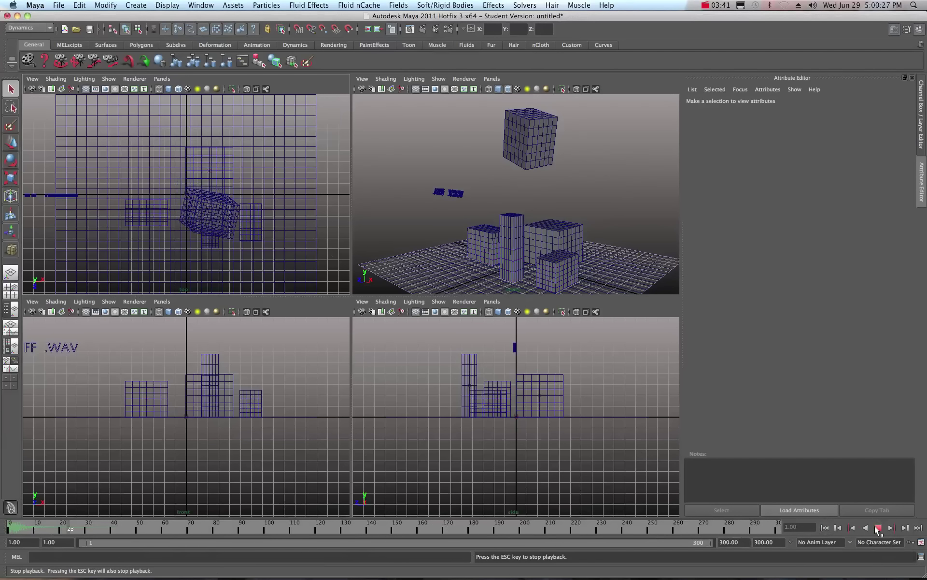
click(825, 528)
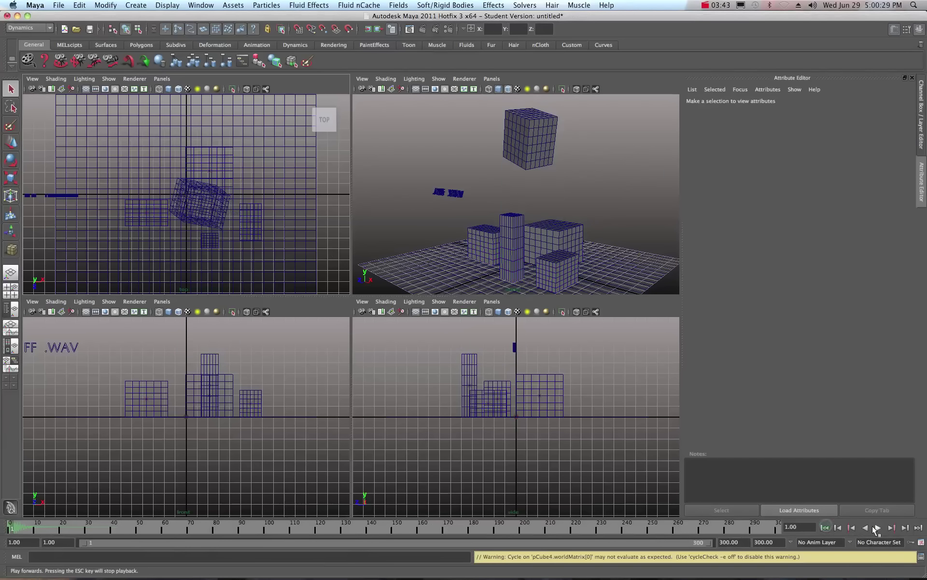
click(878, 528)
click(878, 528)
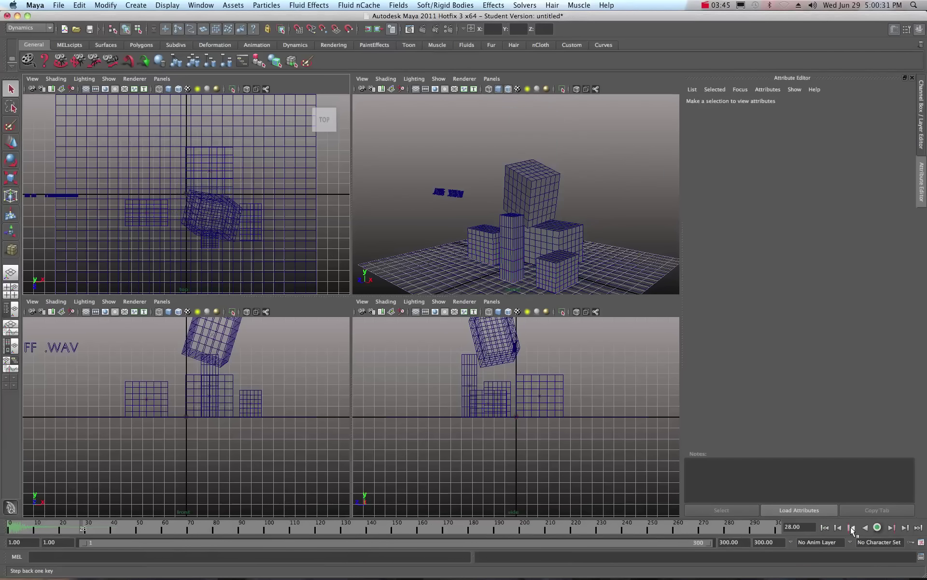
Step: Rewind to frame 1 and play the simulation with its sound, stopping at frame 18
click(825, 528)
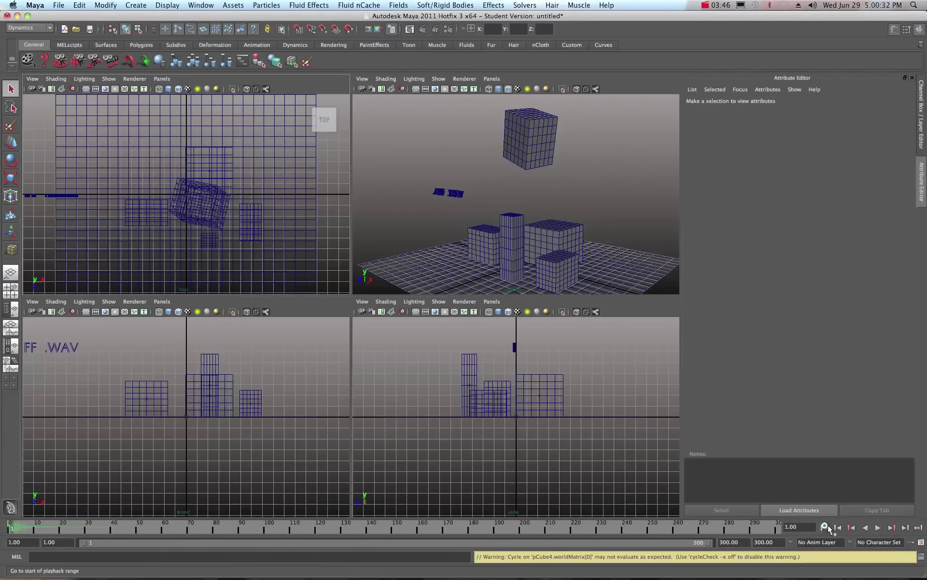
click(878, 528)
click(878, 528)
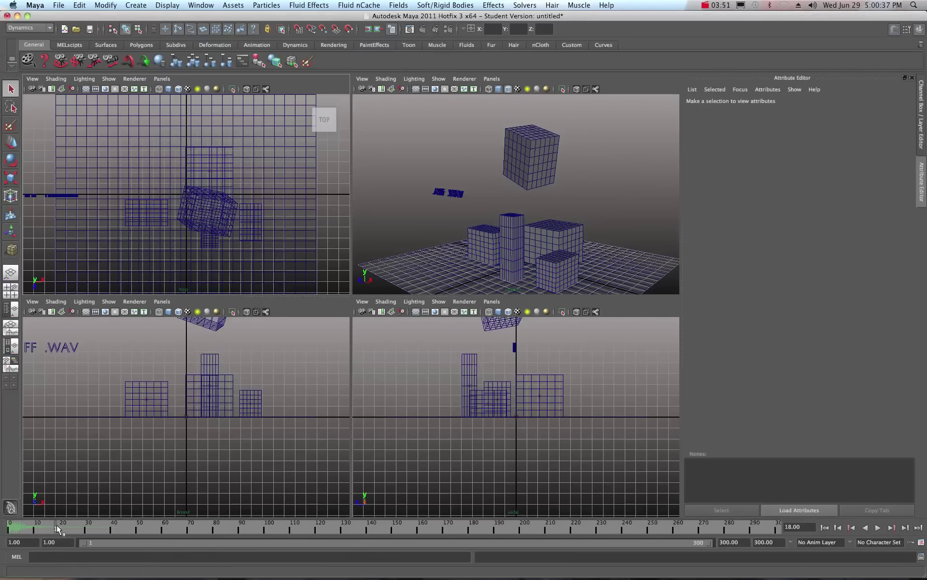
Step: Set the timeline's playback speed to Real-time
right_click(106, 528)
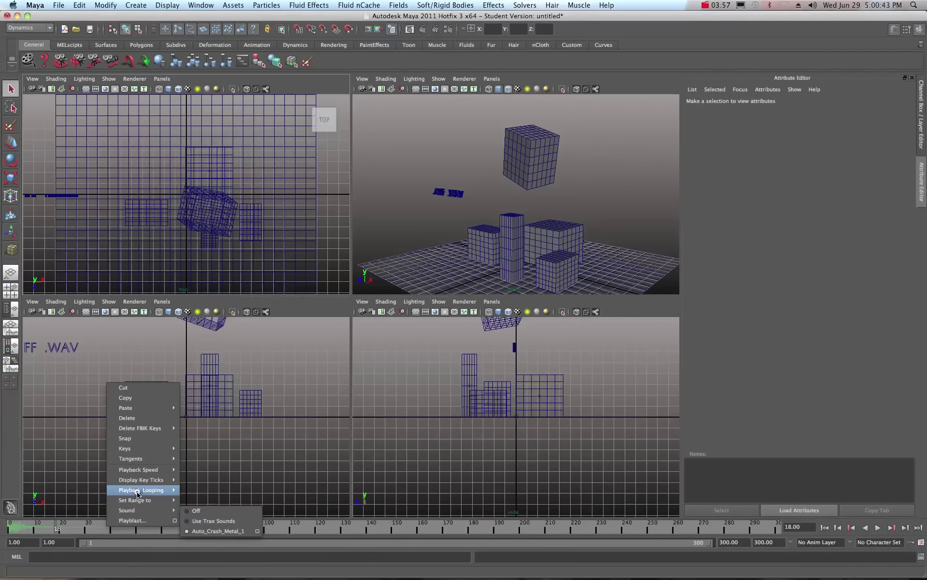
mouse_move(142, 474)
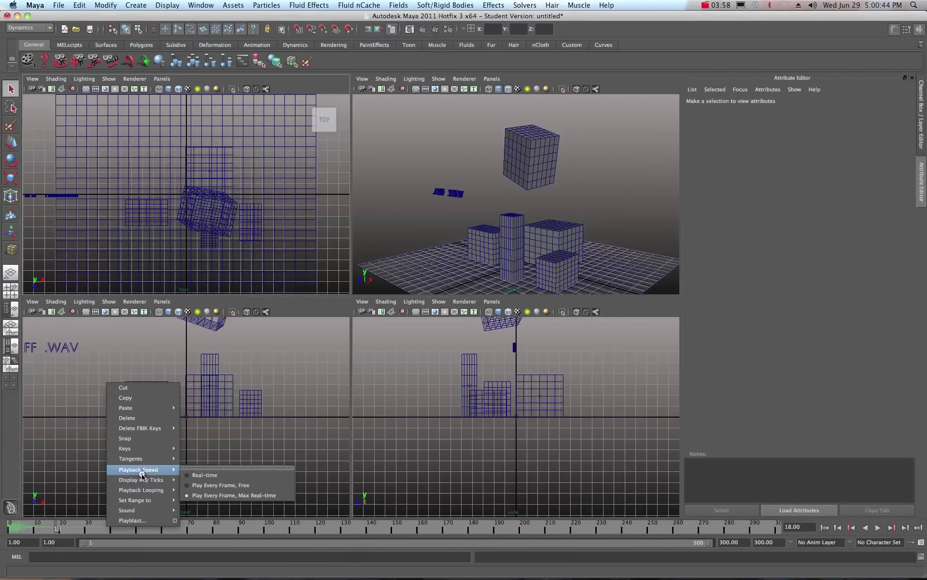
click(208, 475)
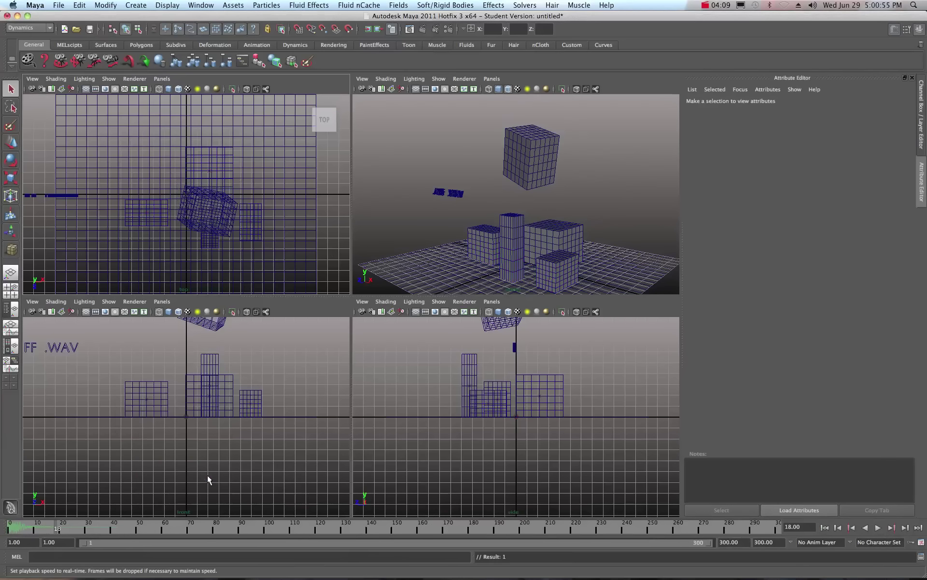
Step: Replay the simulation twice from frame 1 at the new speed, stopping at frame 28 and then at frame 42
click(825, 527)
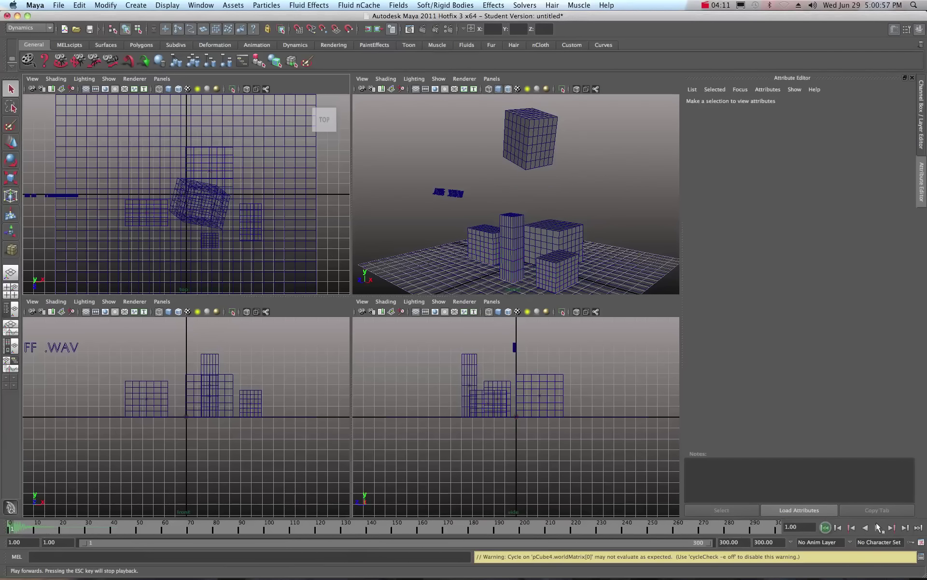
click(879, 527)
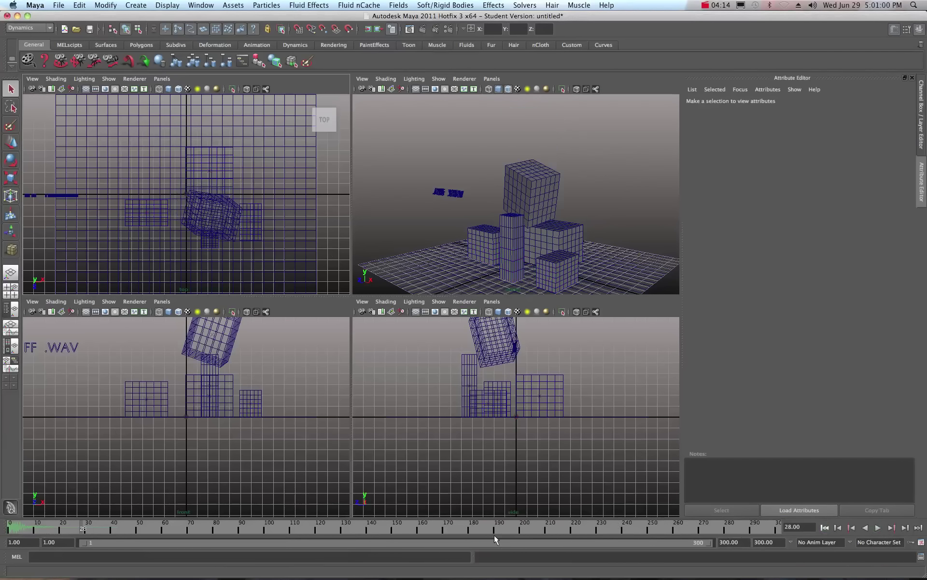
click(825, 527)
click(877, 528)
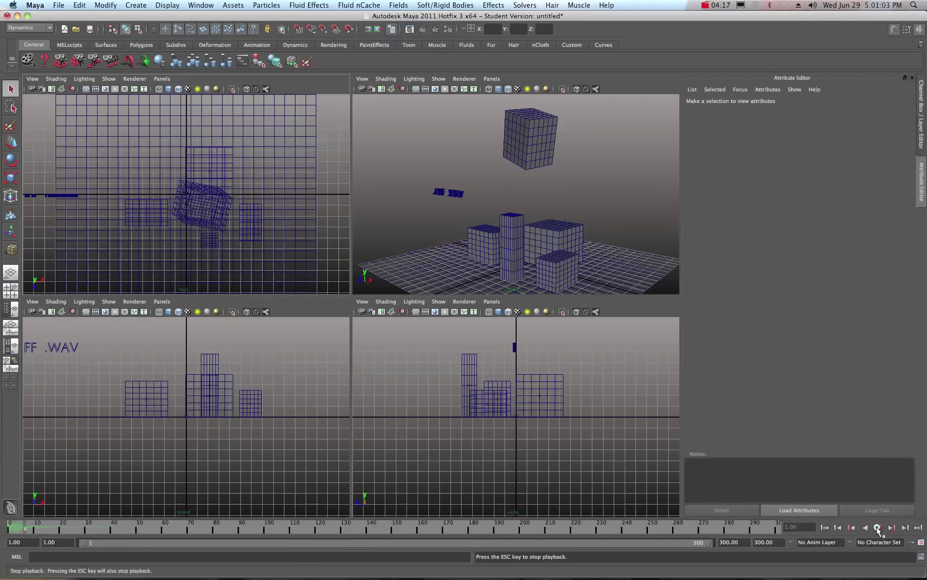
click(878, 528)
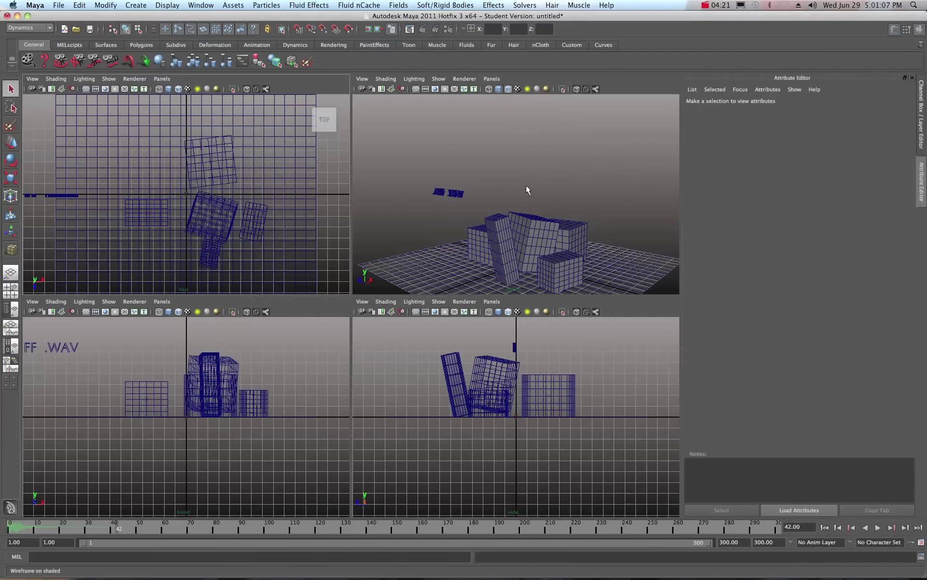
Step: Maximize the perspective view and replay the falling cube twice from frame 1, stopping at frame 22 and then at frame 42
key(space)
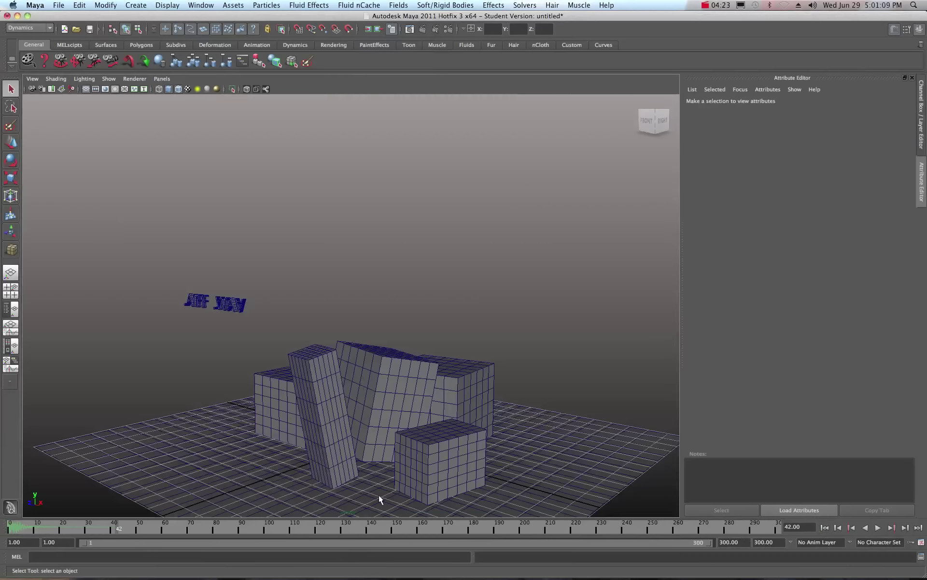
click(825, 528)
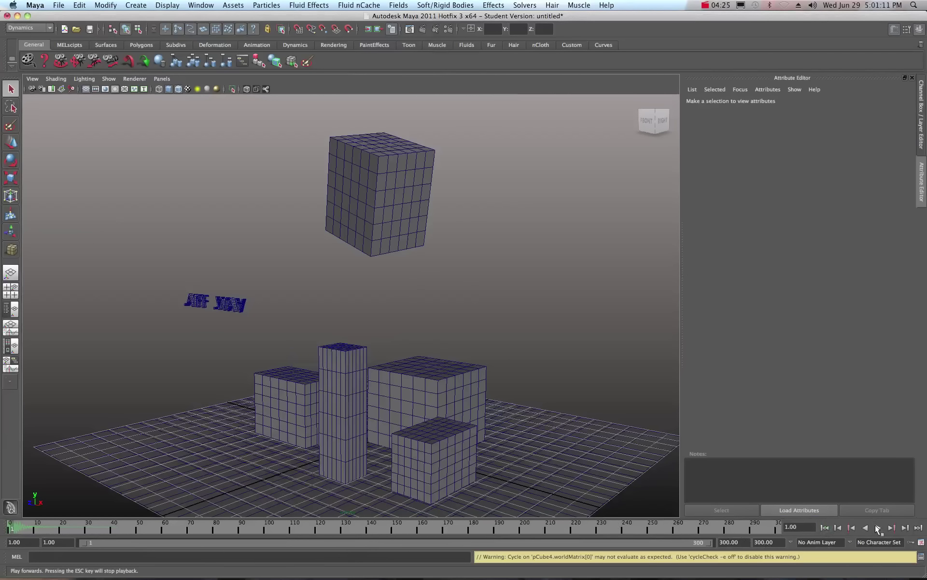
click(878, 527)
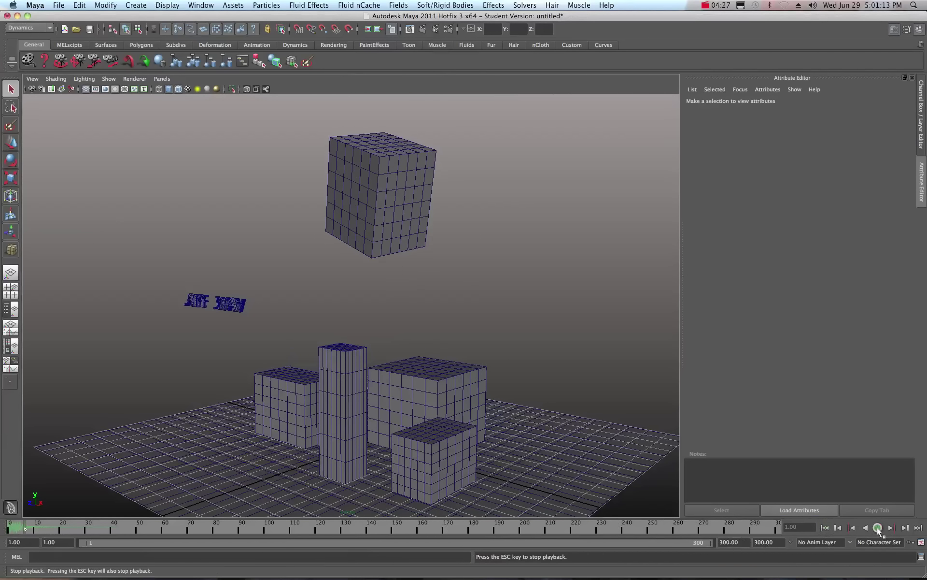
click(878, 528)
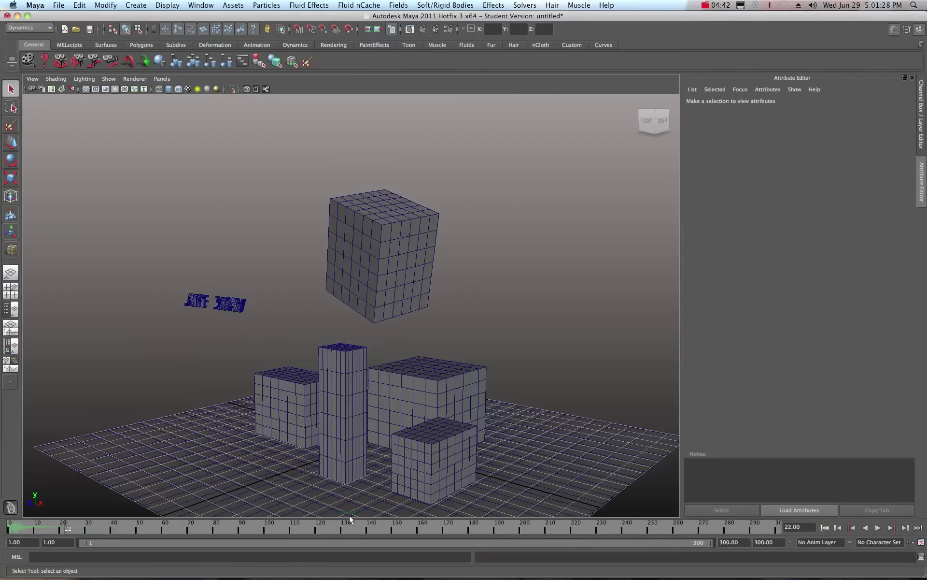
click(825, 528)
click(878, 527)
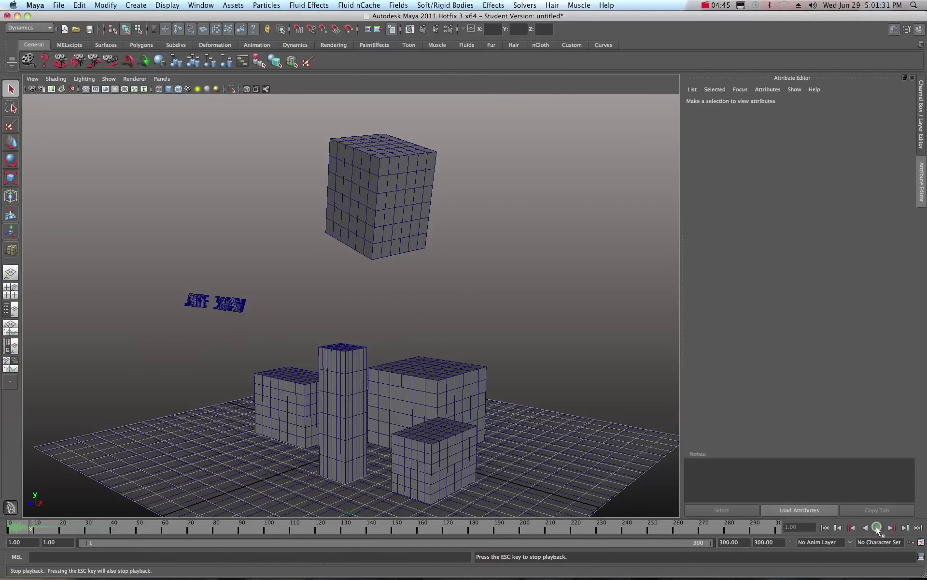
click(878, 528)
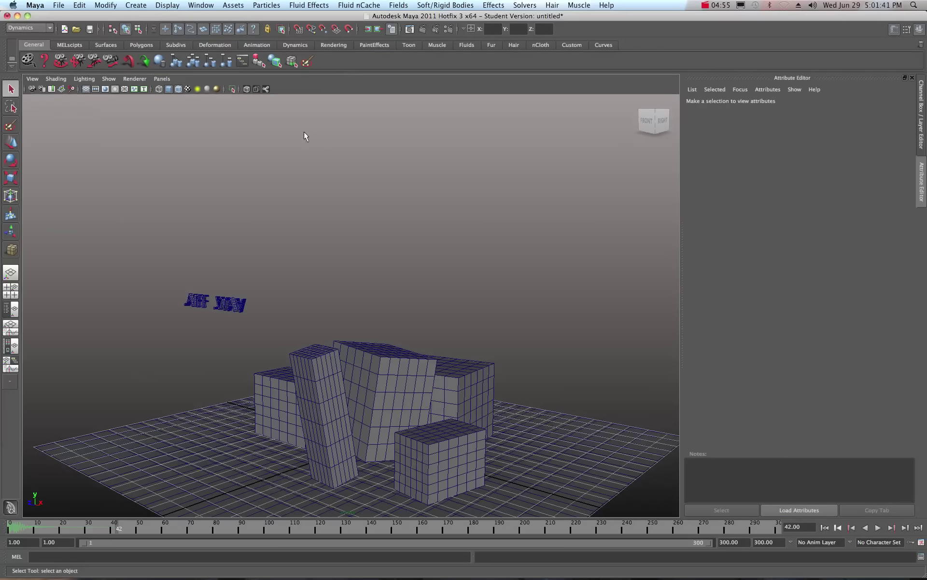
Step: Open the Outliner over the viewport and have it list all nodes, with DAG Objects Only off
click(202, 5)
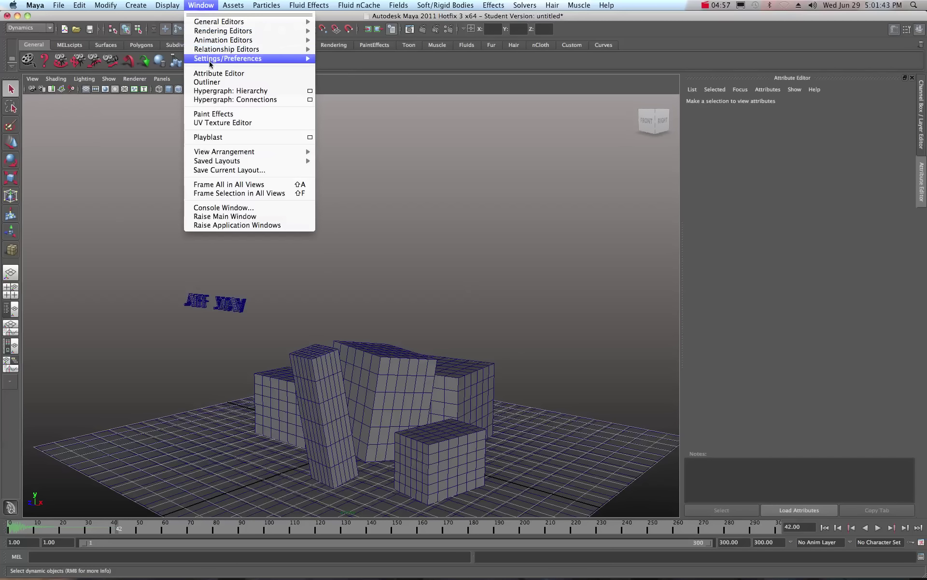
click(213, 83)
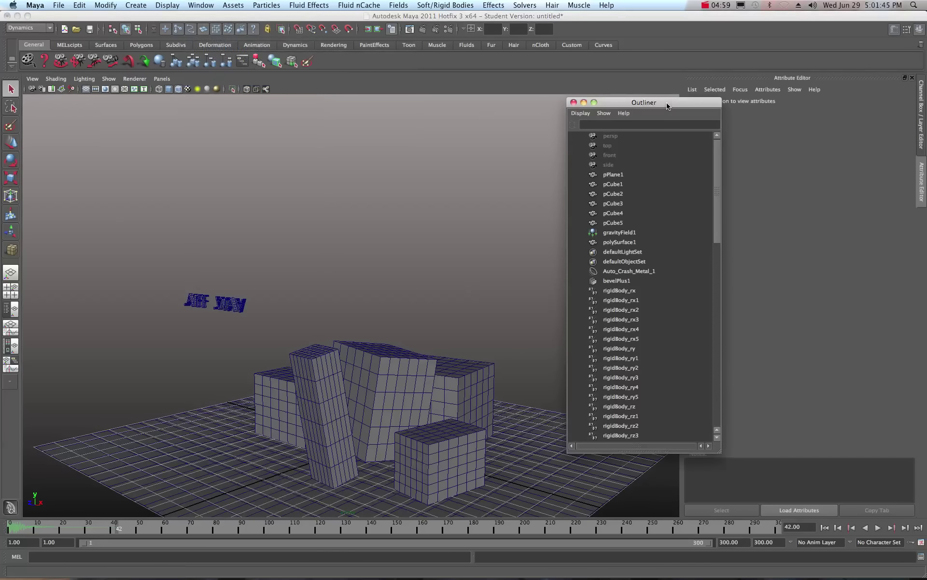
drag(667, 105, 569, 101)
click(481, 109)
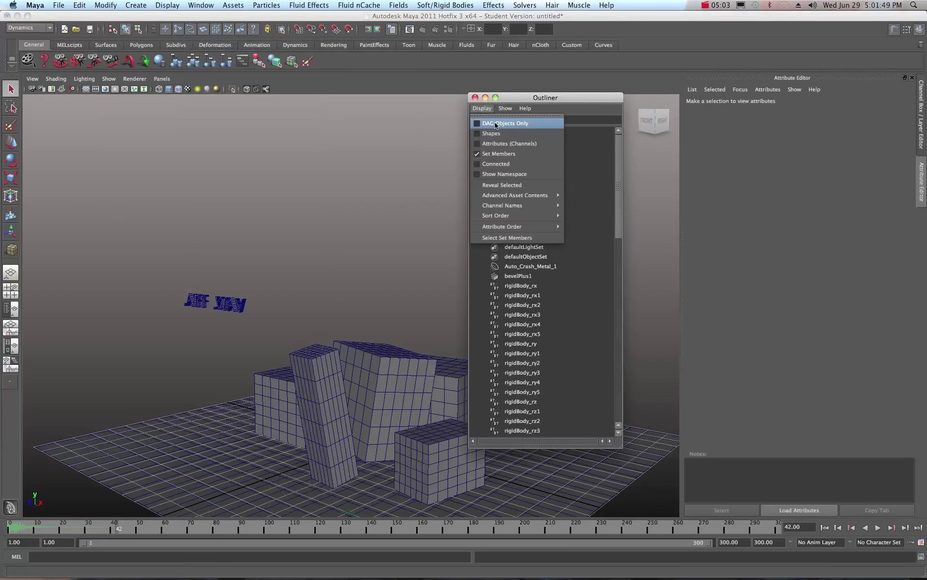
click(495, 122)
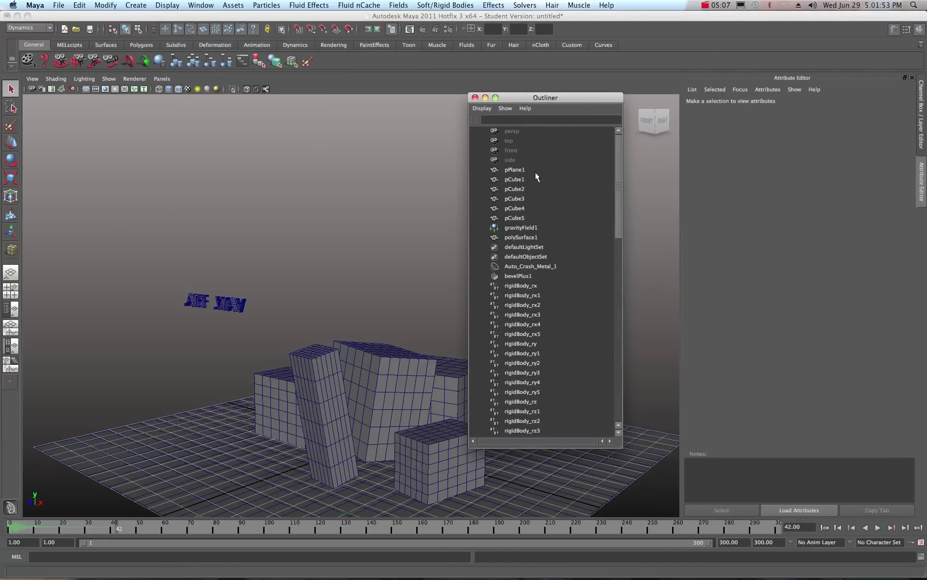
Step: Look through the Outliner's node list and select the Auto_Crash_Metal_1 audio node
scroll(536, 174, down, 15)
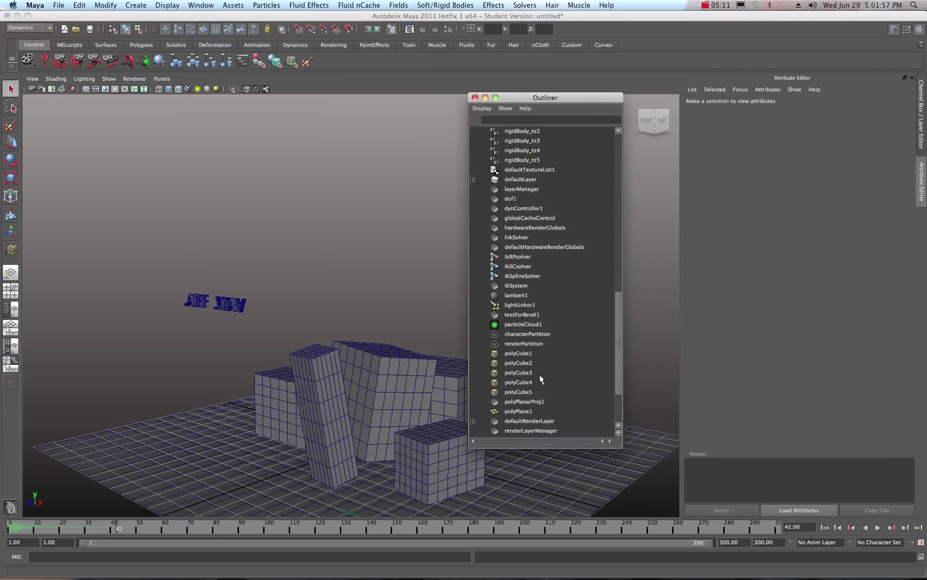
scroll(542, 361, down, 3)
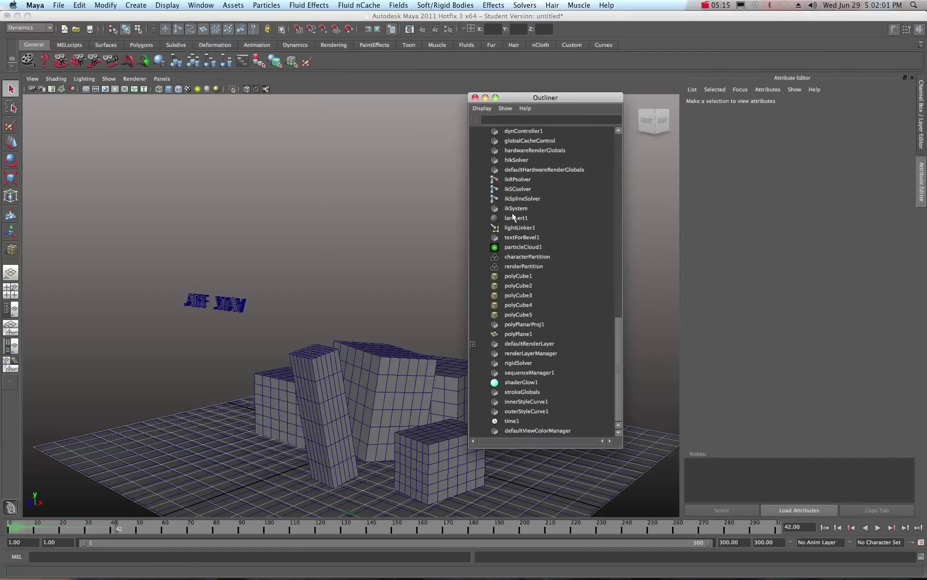
scroll(513, 216, up, 20)
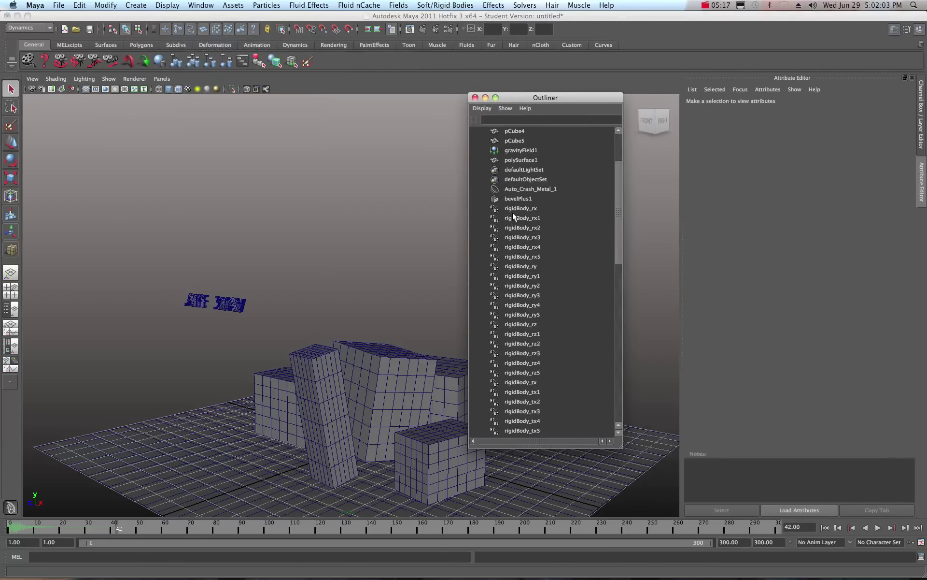
scroll(513, 214, up, 3)
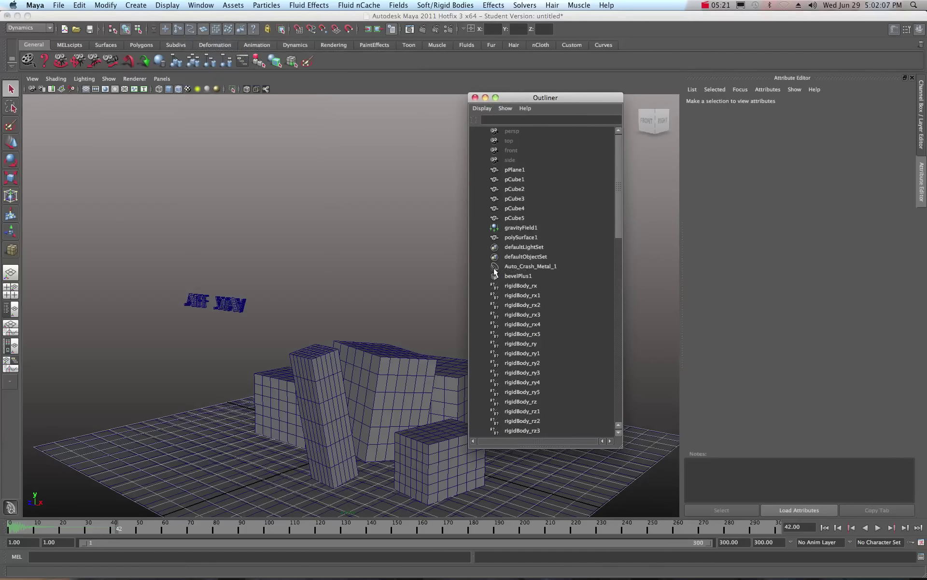
click(526, 269)
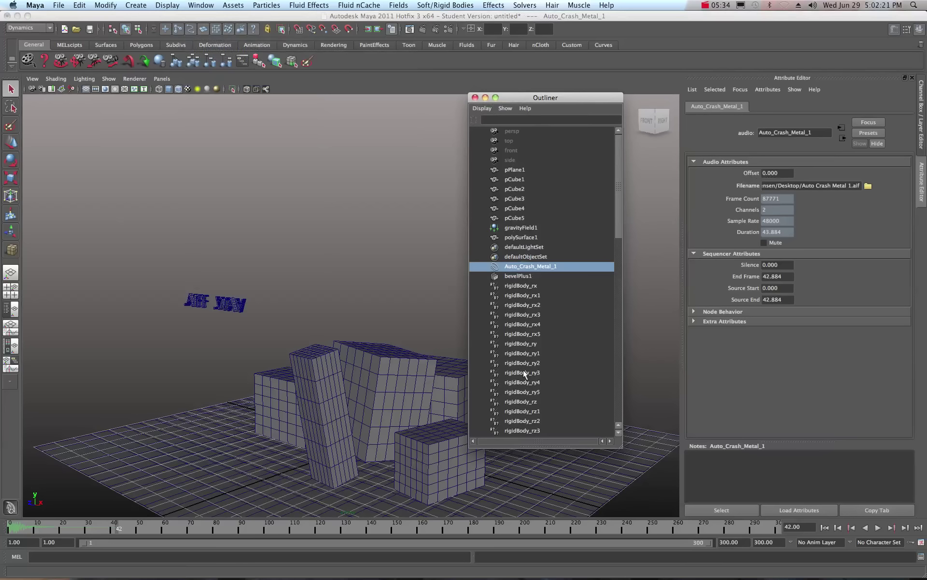
Step: Set the Auto_Crash_Metal_1 sound's Offset to 35
click(784, 175)
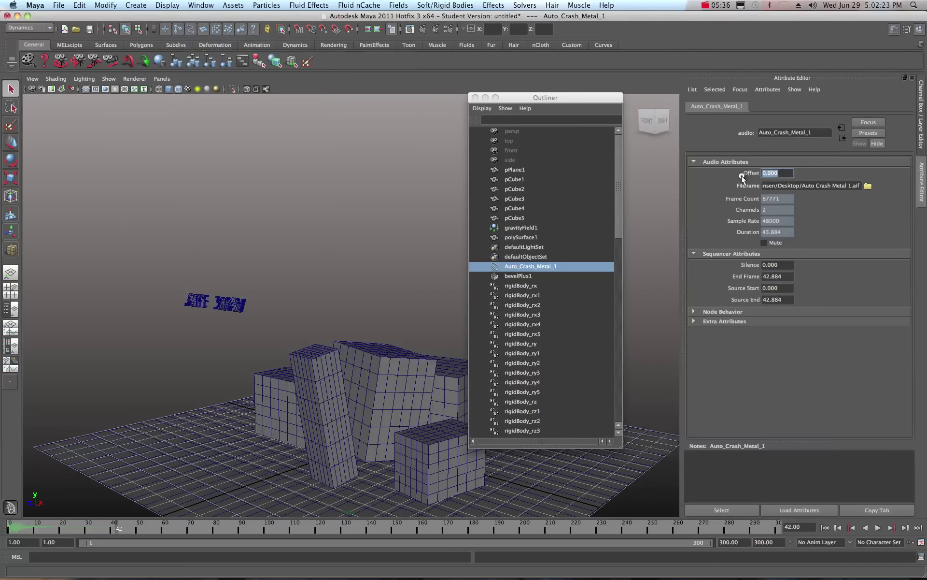
text(35)
key(Return)
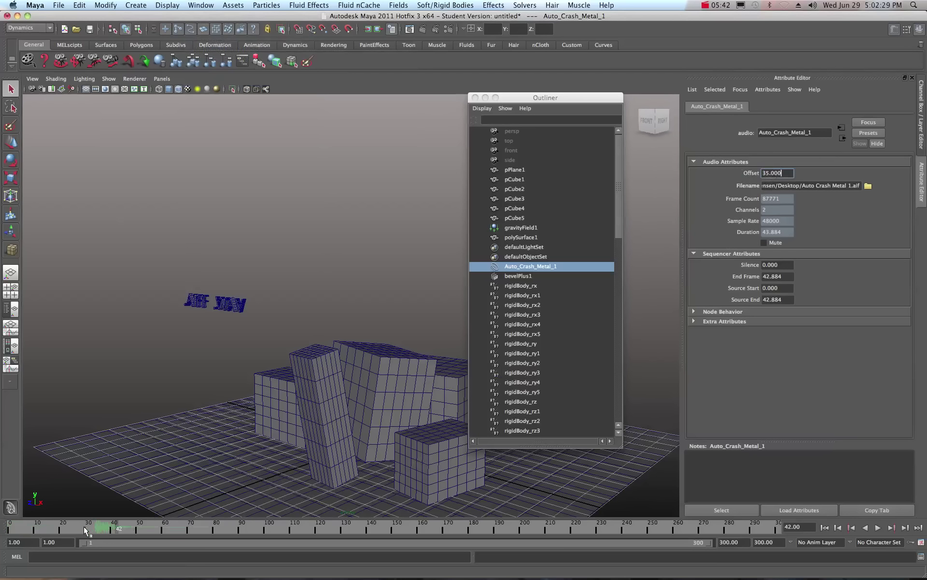
Step: Go to frame 164 on the timeline, then rewind to frame 1 and play the simulation with the offset sound to frame 91
click(442, 525)
click(430, 526)
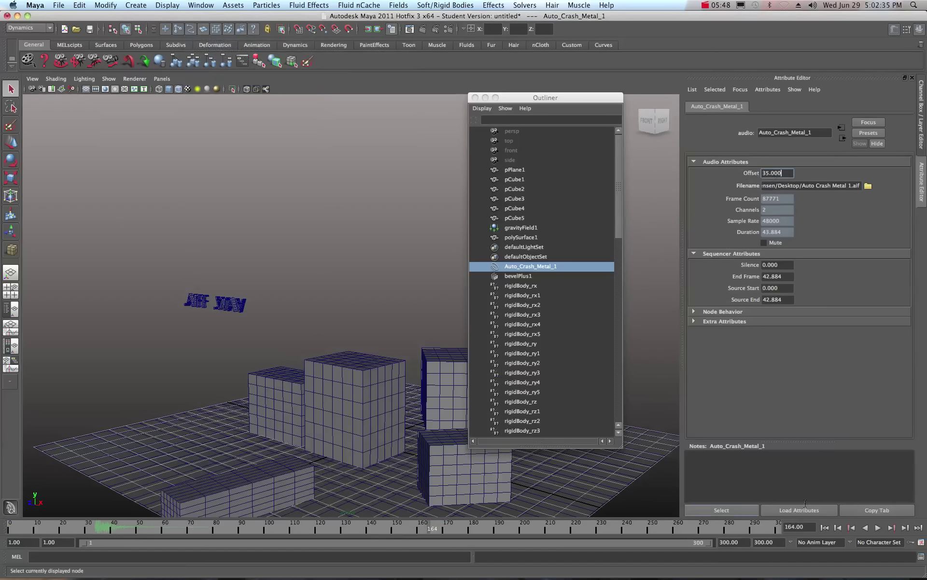
click(825, 527)
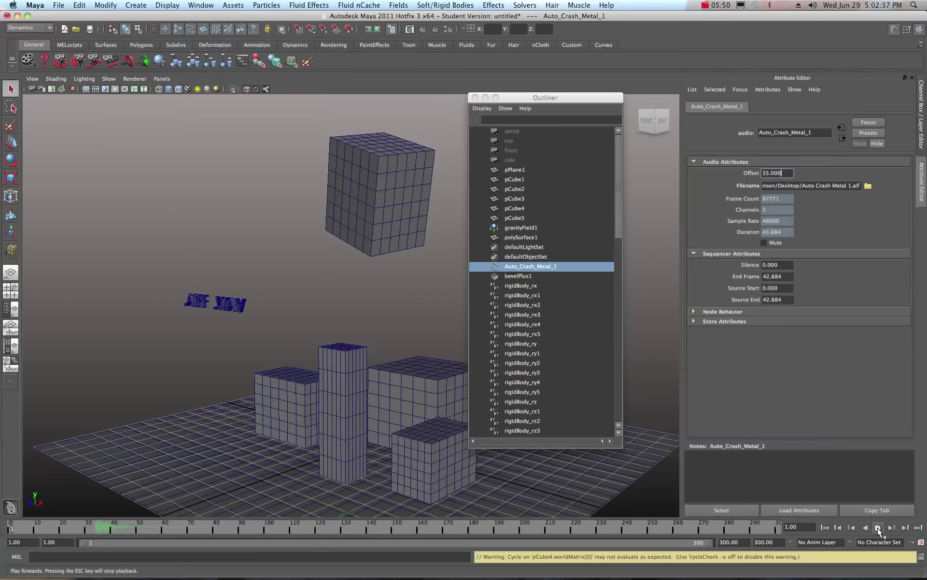
click(878, 527)
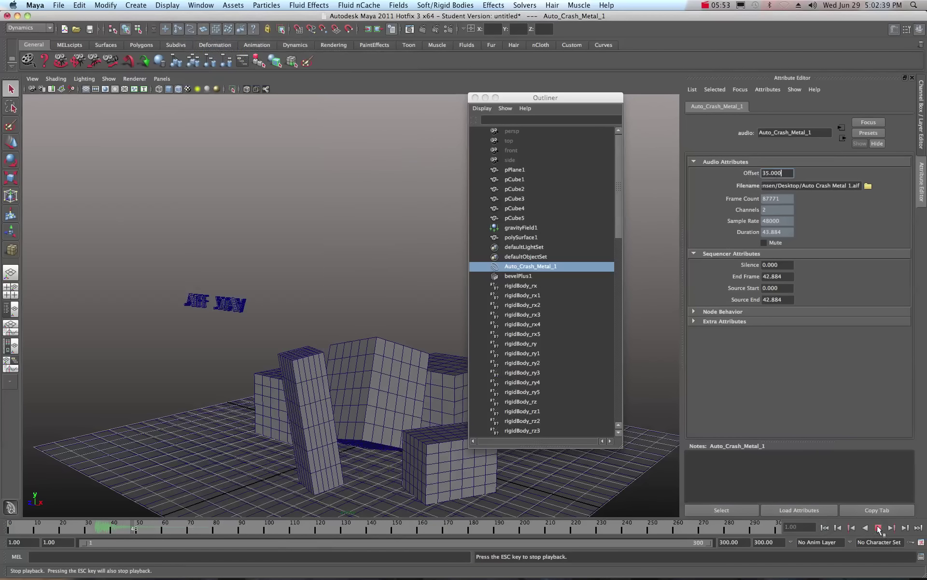
click(877, 528)
Step: Clear the Outliner off the viewport and replay the simulation from frame 1, viewed from the front-left side of the cubes
drag(516, 102, 782, 96)
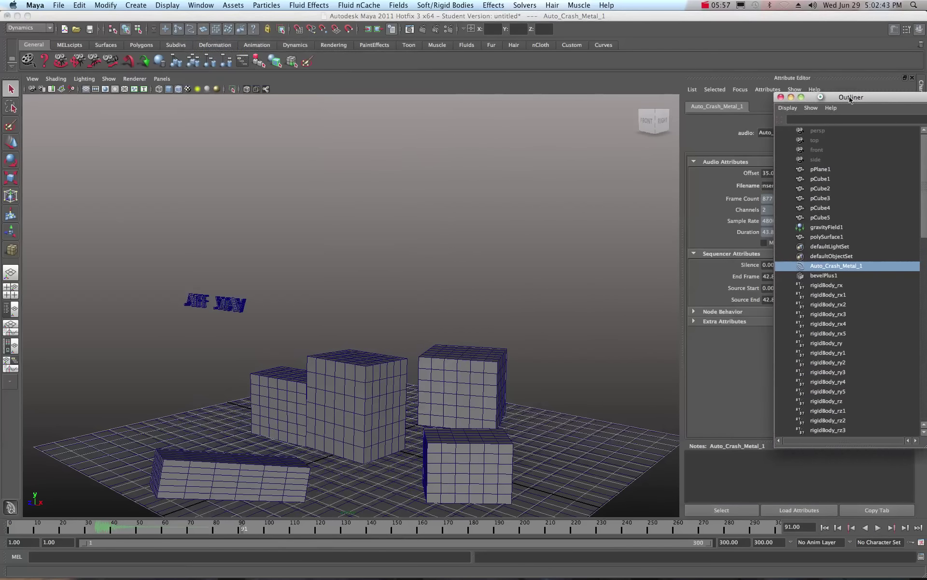
alt+drag(247, 380, 321, 374)
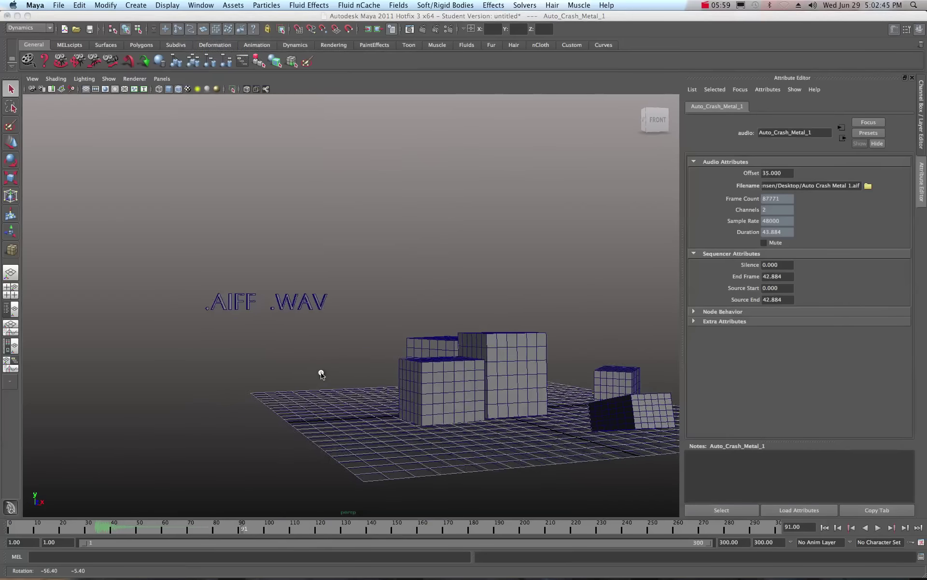
alt+drag(509, 362, 318, 391)
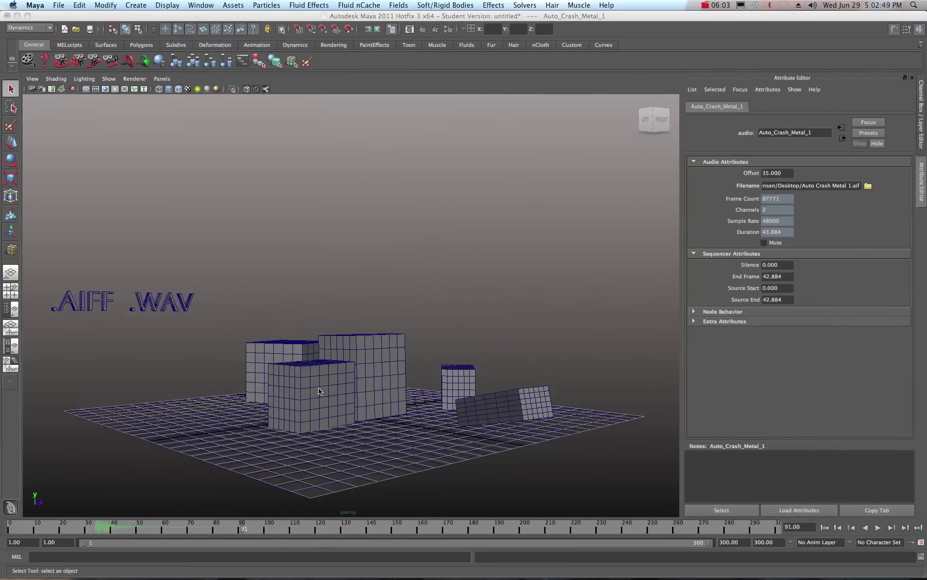
scroll(319, 389, up, 2)
scroll(332, 399, up, 2)
alt+middle_drag(330, 392, 377, 433)
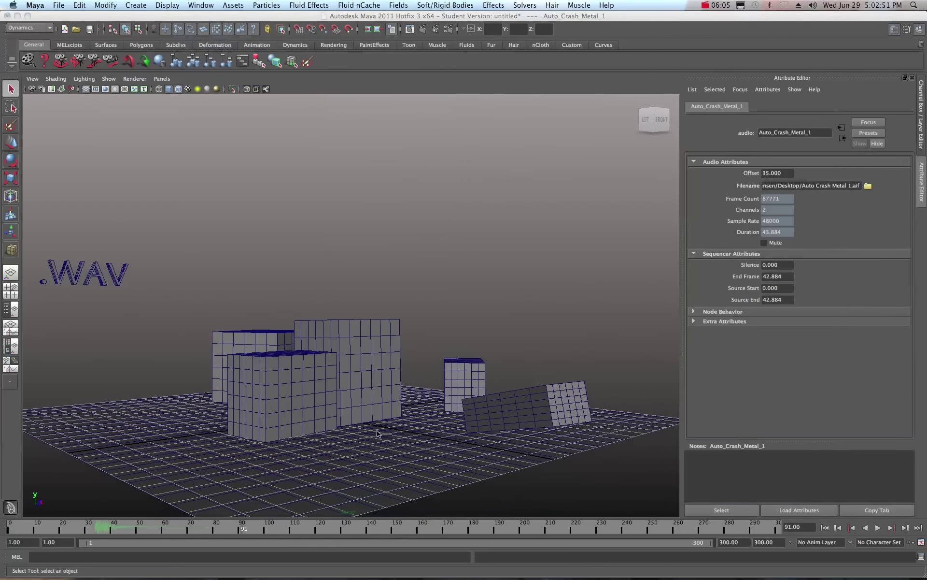
click(824, 527)
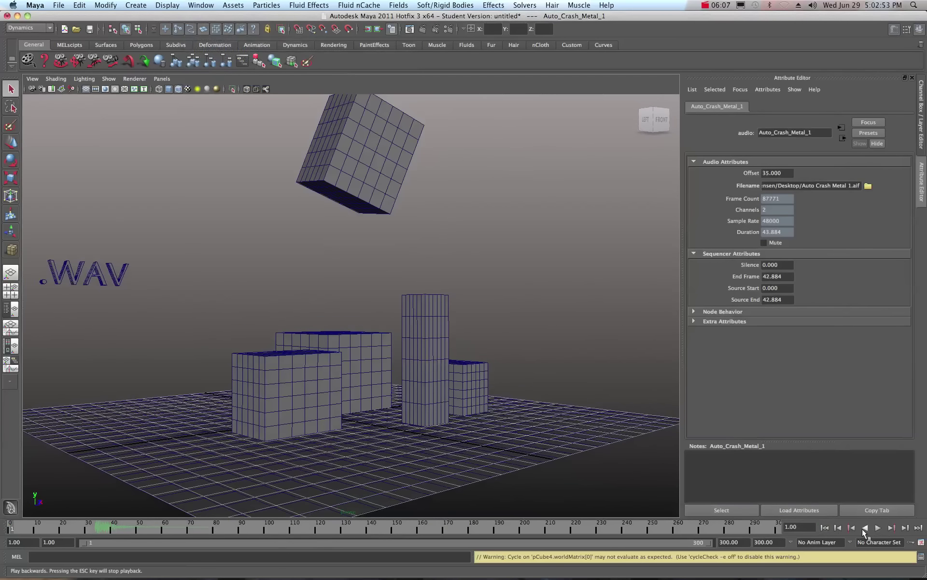
click(878, 527)
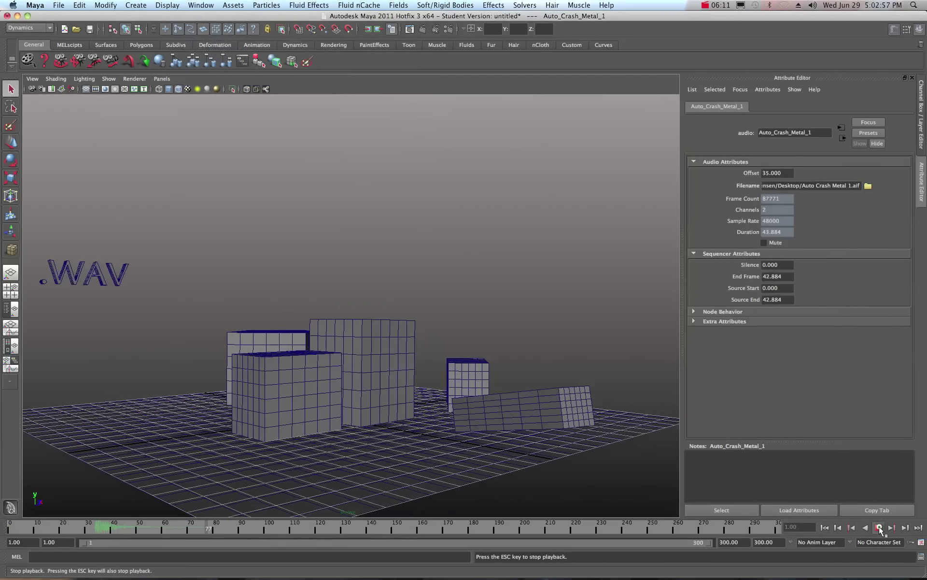
Step: Stop the playback, then replay the simulation from frame 1 to frame 162 to check the metal crash timing
click(879, 528)
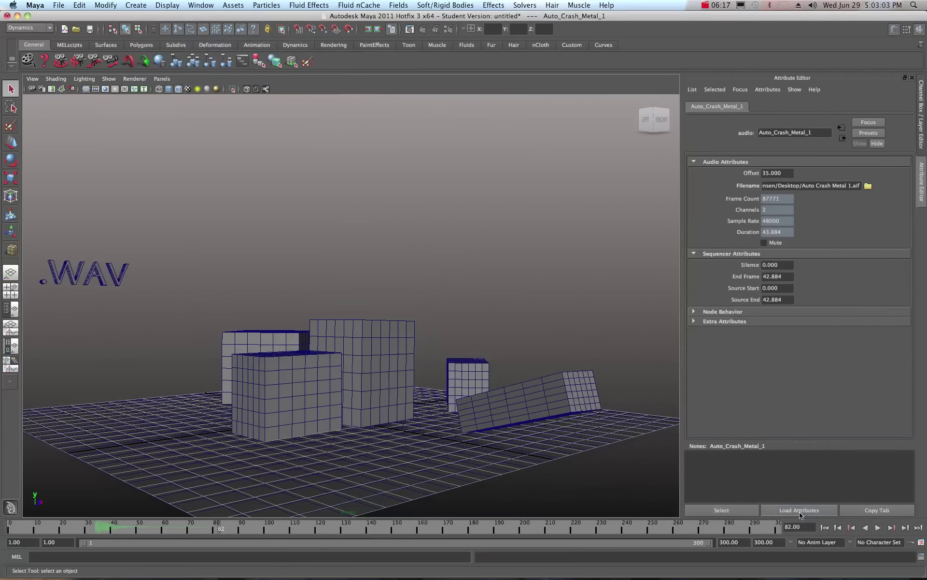
click(825, 528)
click(878, 528)
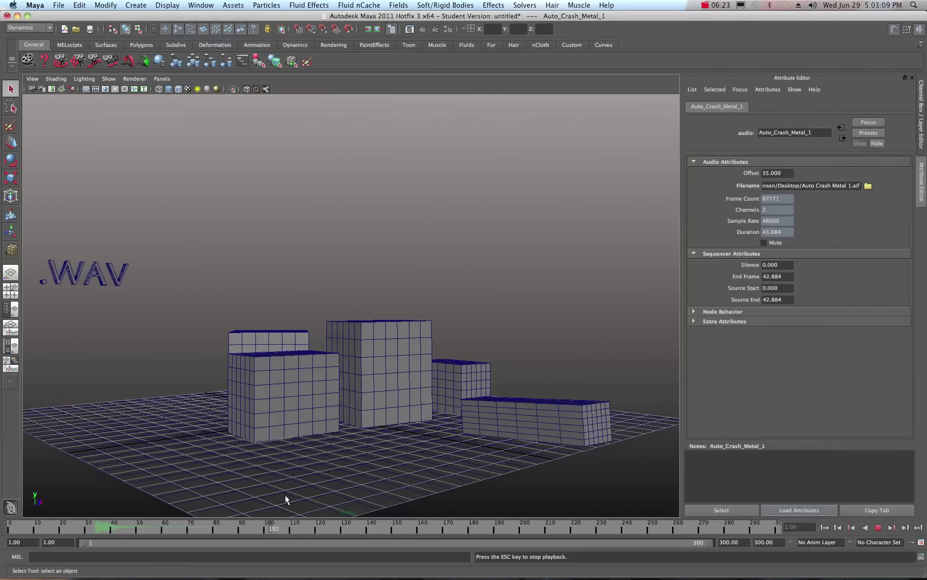
click(877, 529)
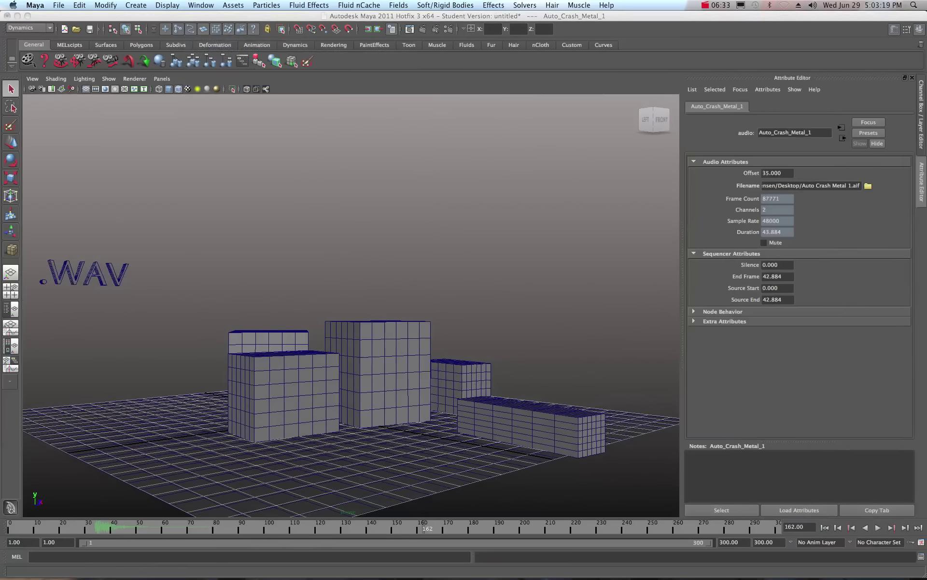
Step: Bring the Crash Glass.aif sound file into the scene and play the simulation twice from frame 1 to judge when the glass should sound
drag(926, 246, 425, 242)
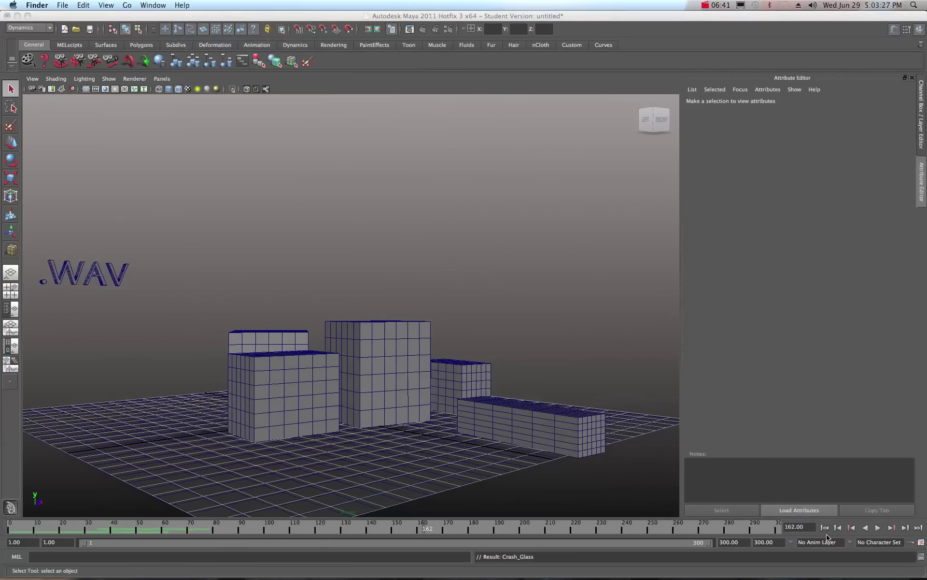
click(825, 528)
click(878, 527)
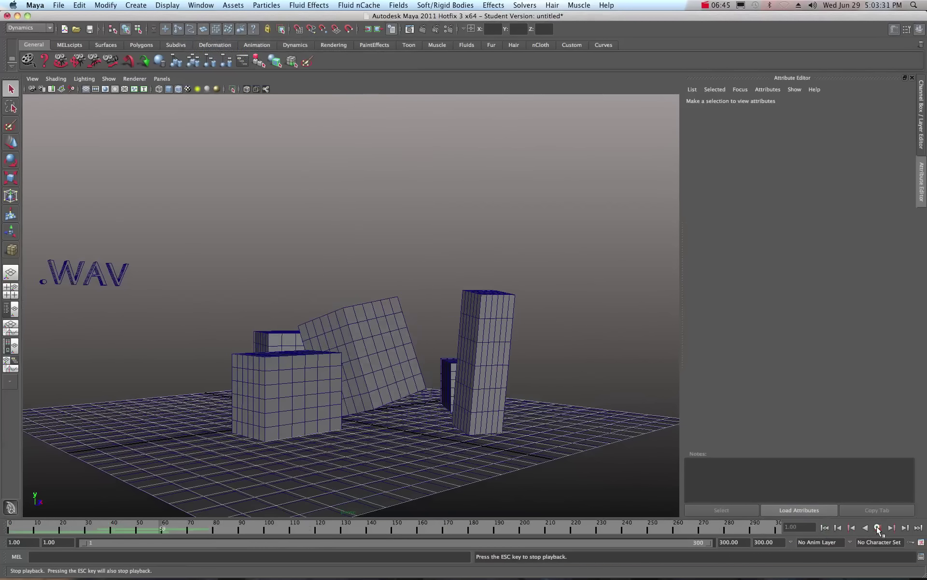
click(878, 527)
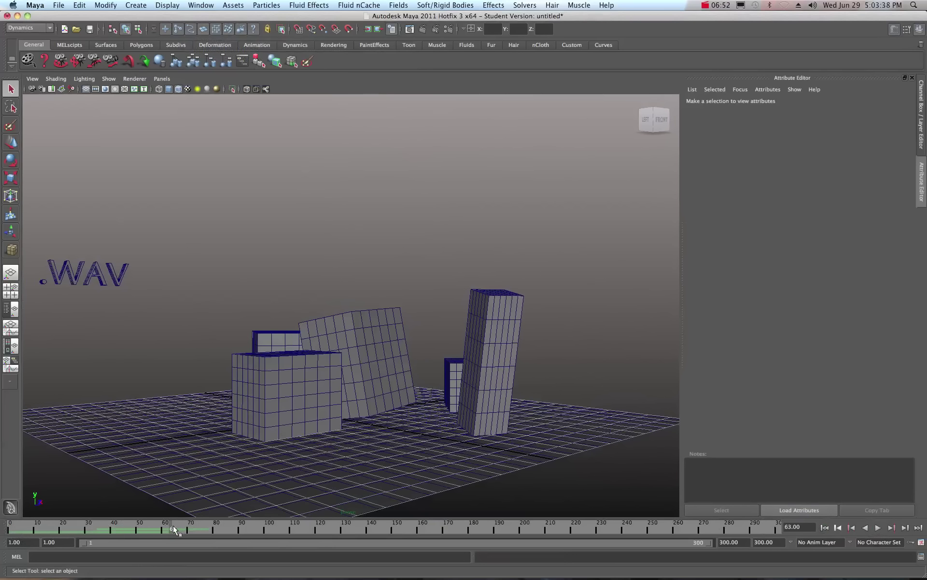
click(827, 528)
click(878, 528)
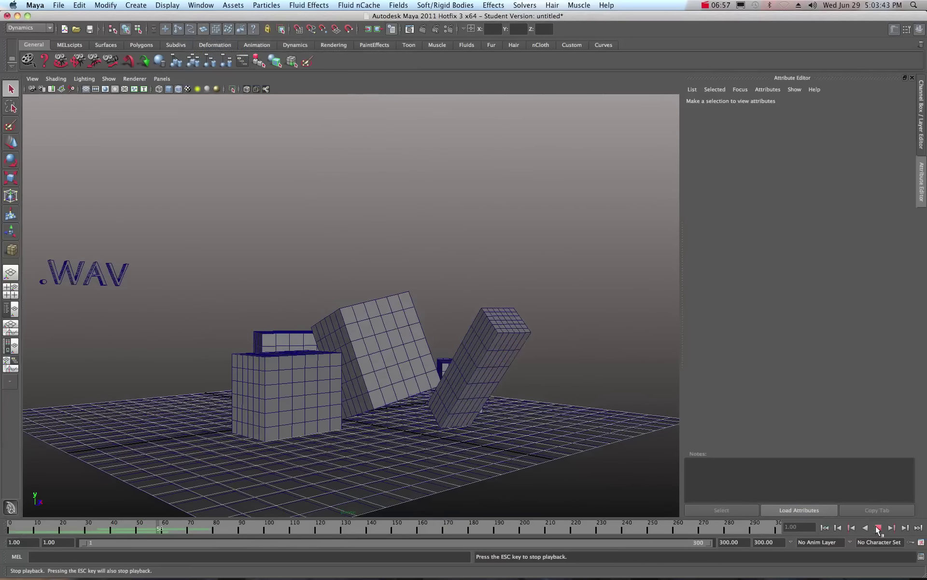
click(878, 528)
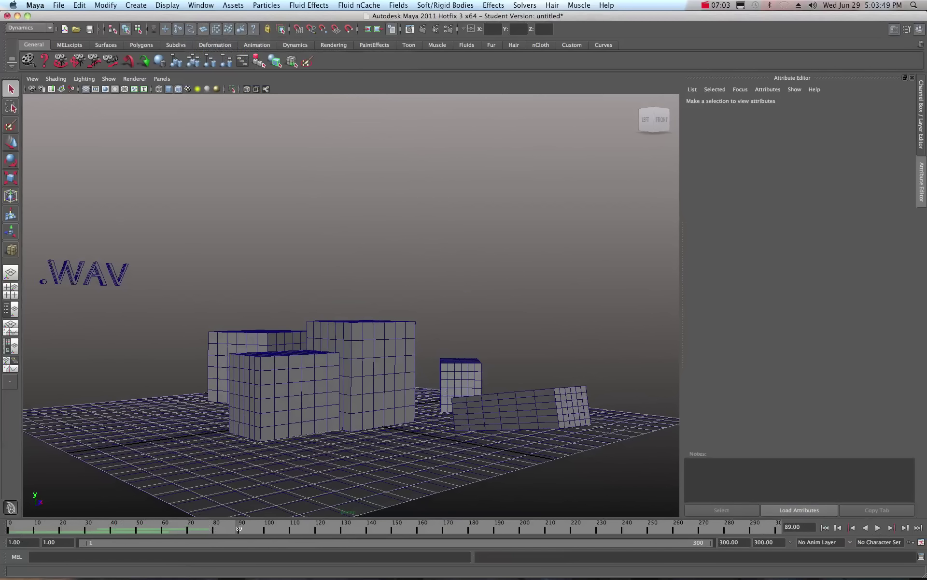
Step: Open the Outliner and select the Crash_Glass audio node at the end of its list
key(shift+o)
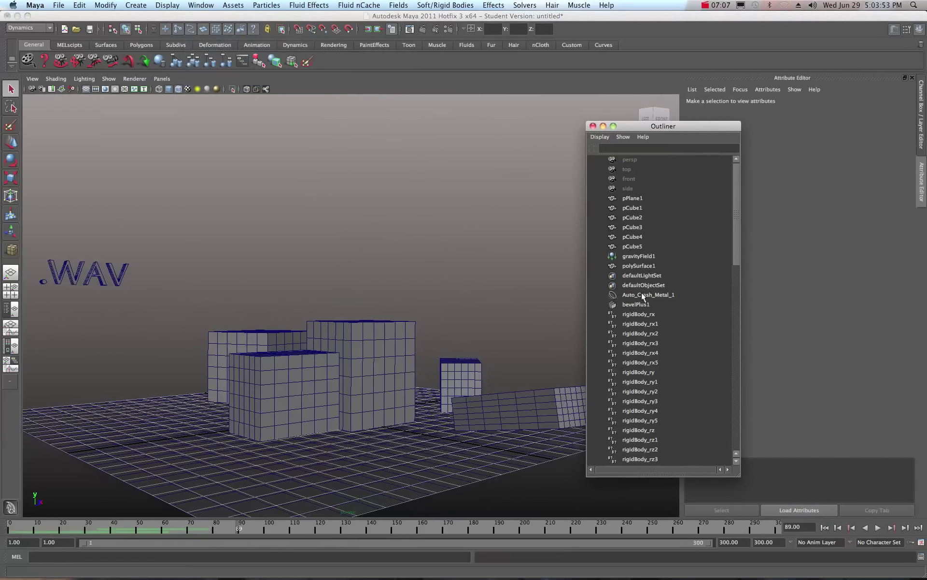
scroll(658, 296, down, 15)
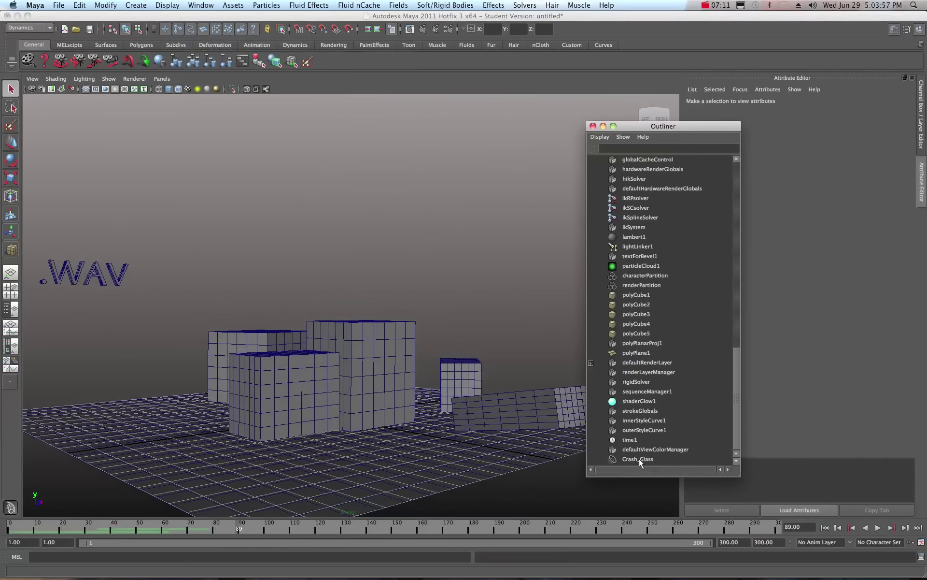
click(639, 460)
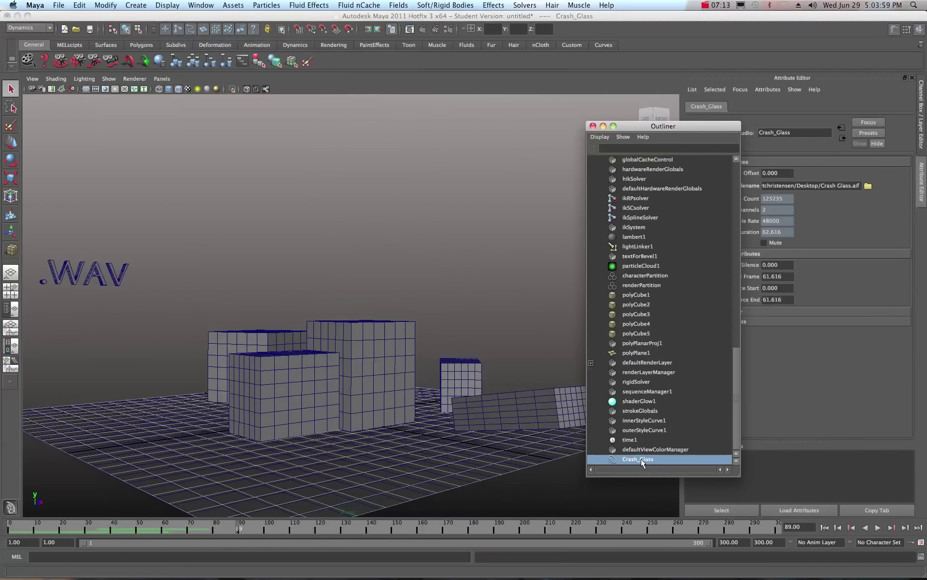
Step: Uncover the Crash_Glass attributes and set the sound's Offset to 85
drag(717, 126, 646, 126)
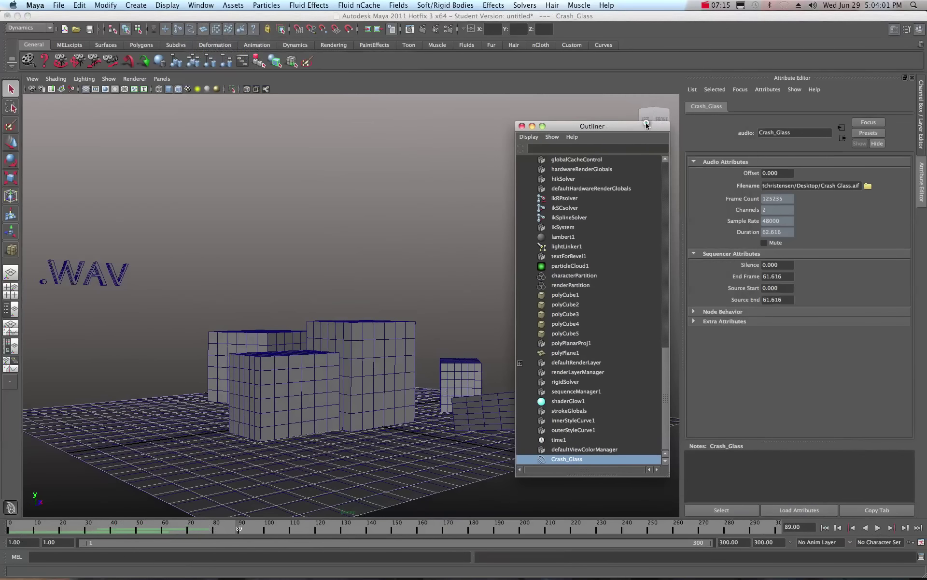
click(784, 175)
click(784, 174)
text(85)
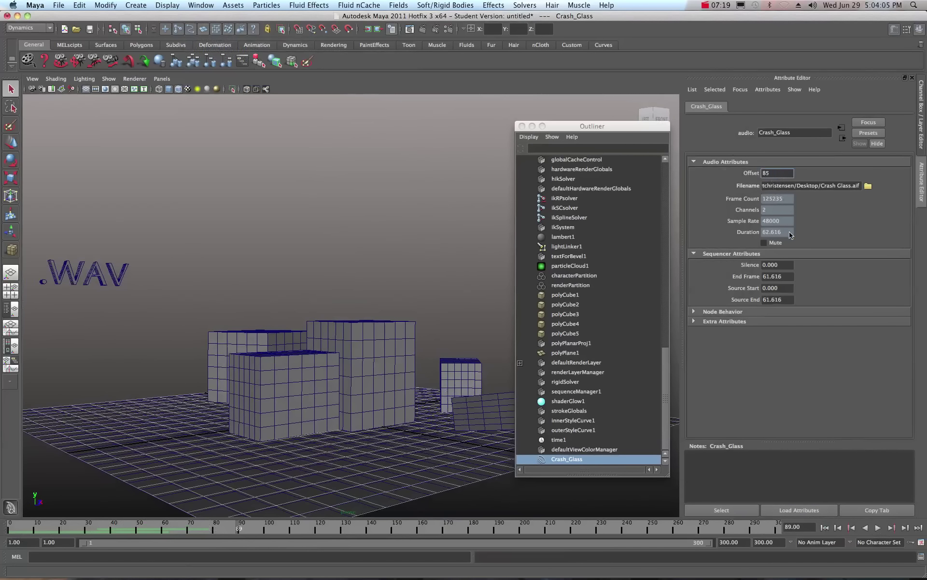
click(782, 264)
Step: Play the simulation from frame 1 with the offset glass sound, clear the Outliner off the viewport, and stop at frame 153 after replaying
click(825, 527)
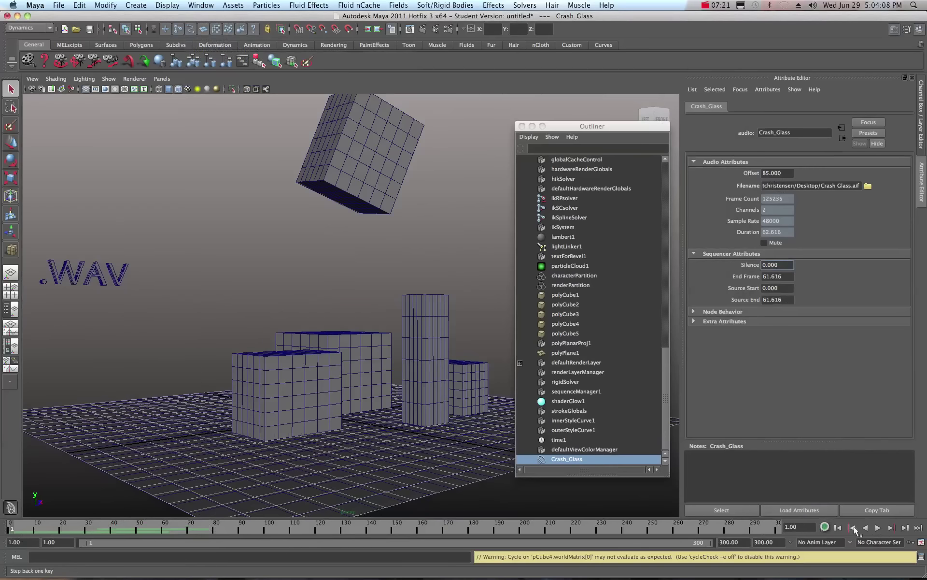
click(878, 528)
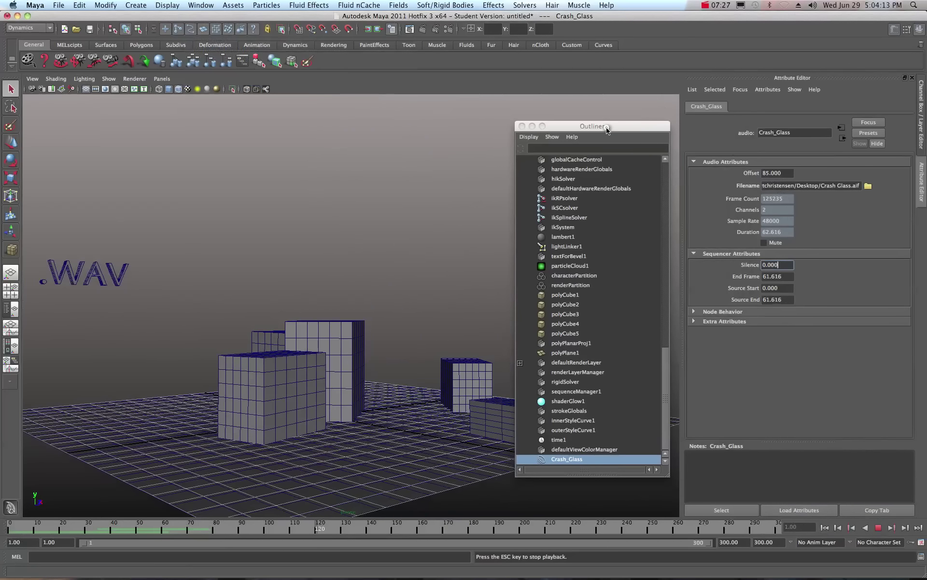
click(691, 170)
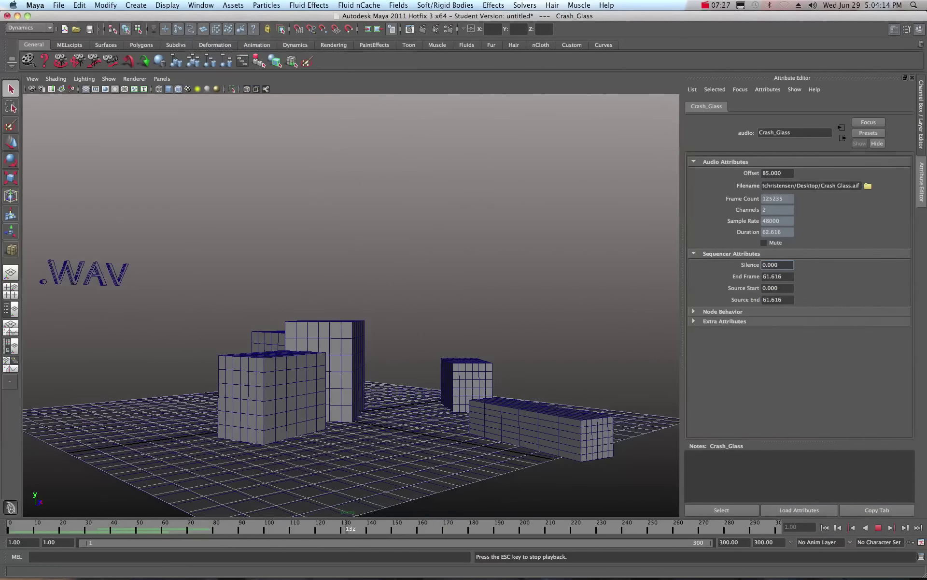
click(879, 529)
click(879, 528)
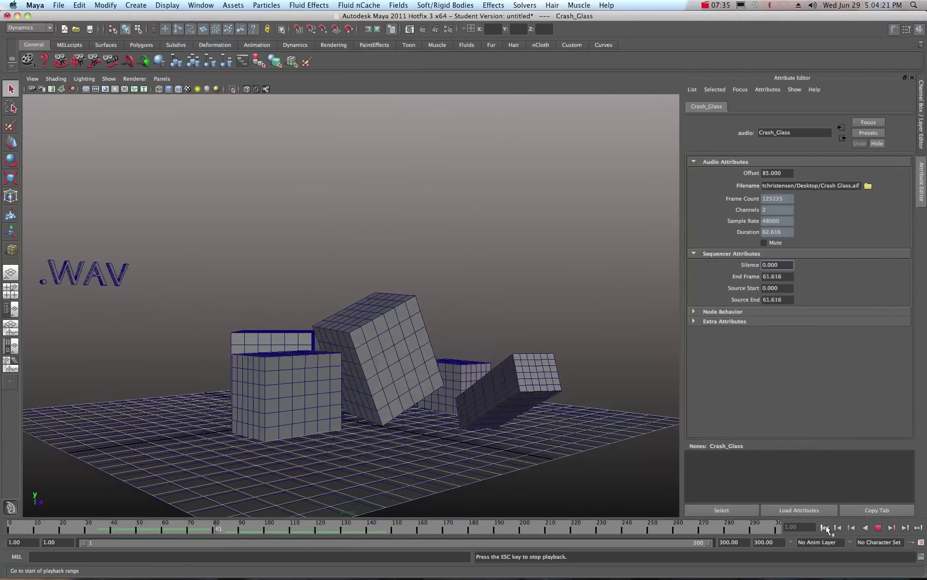
click(879, 528)
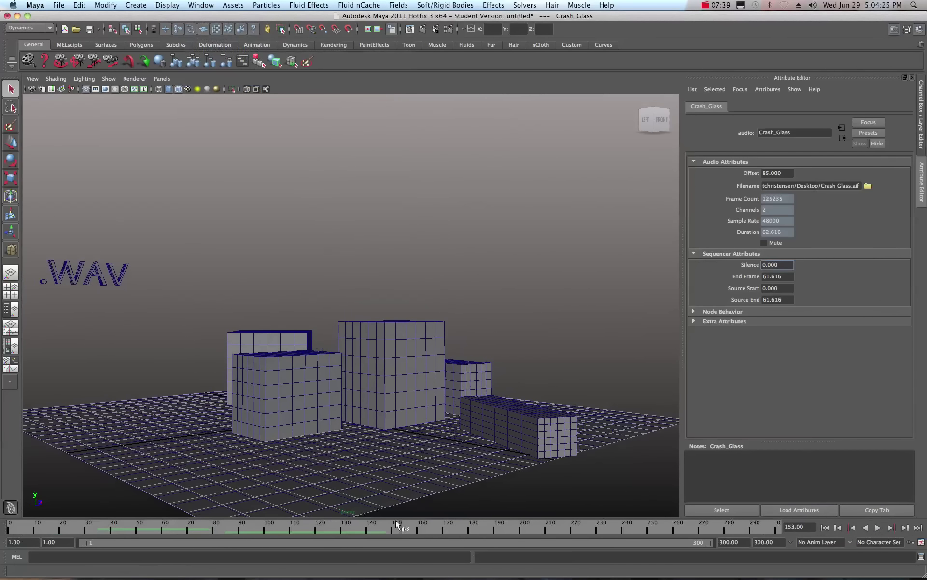
Step: Scrub back through the timeline, rewind to frame 1 and replay the simulation to frame 108 to check both crash sounds
drag(405, 526, 89, 528)
click(824, 527)
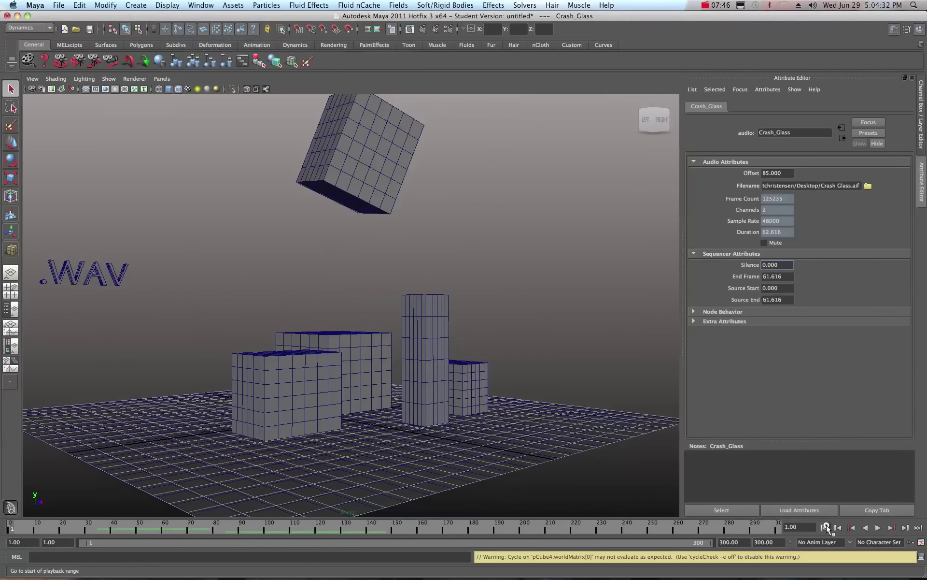
click(878, 528)
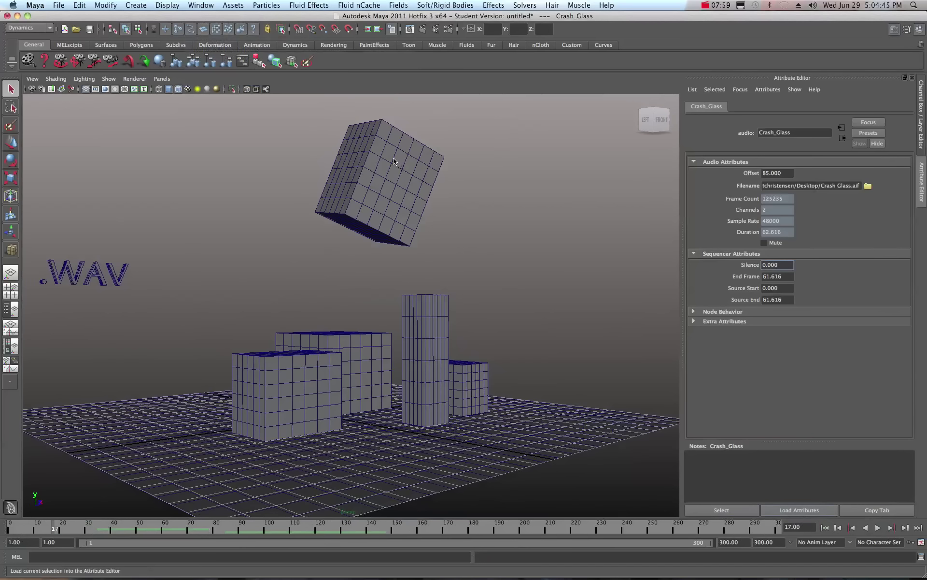
click(825, 527)
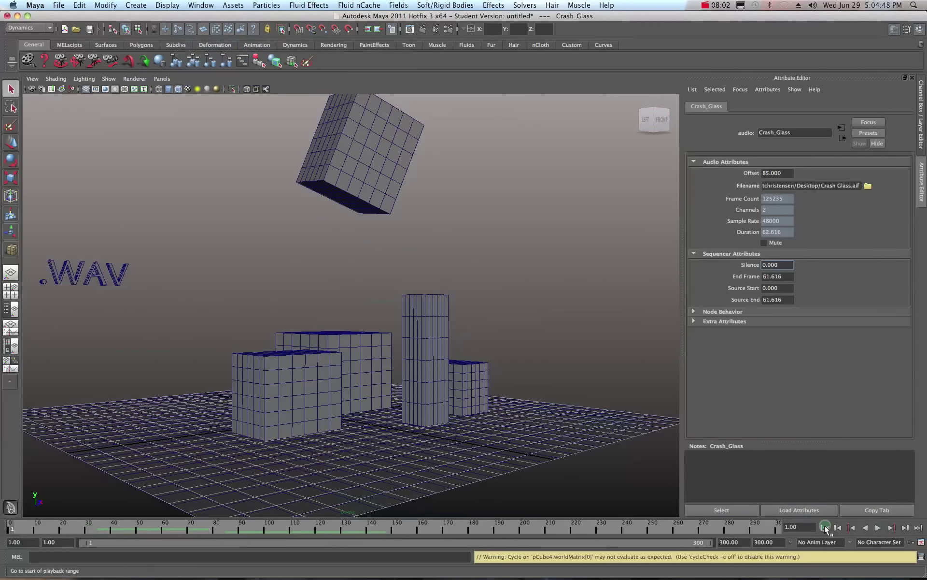
click(878, 527)
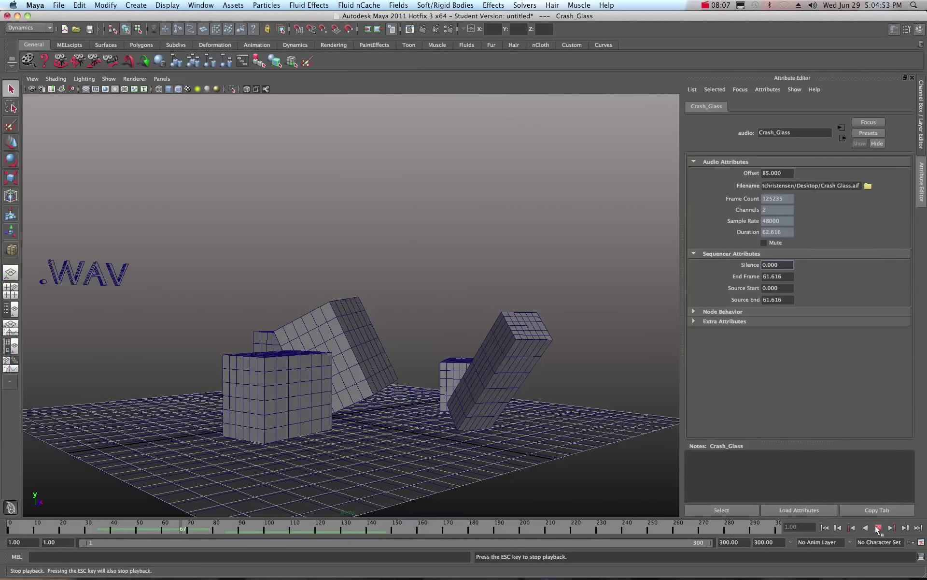
click(877, 528)
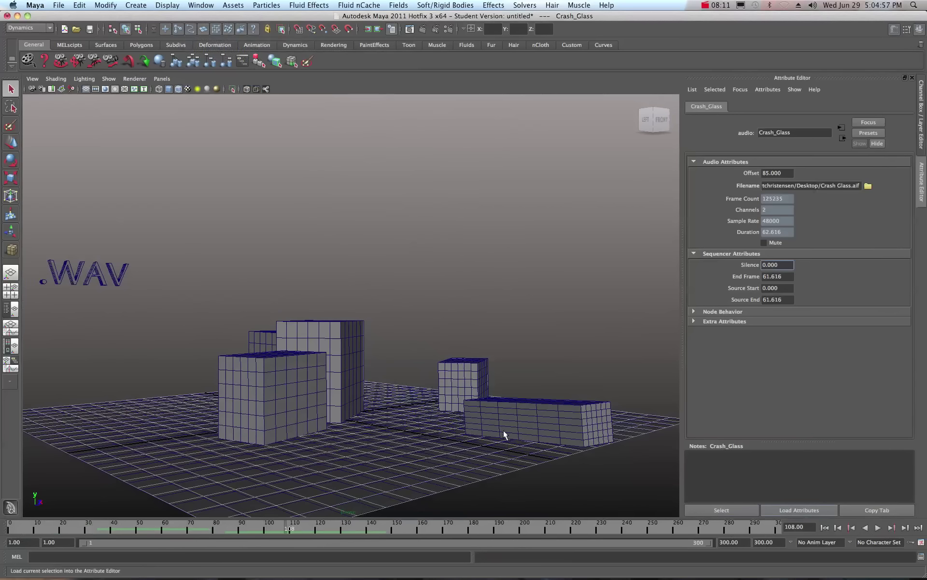
Step: Replay the simulation from frame 1 to frame 154 to compare the glass sound with the tall block's landing
click(824, 528)
click(877, 528)
click(878, 527)
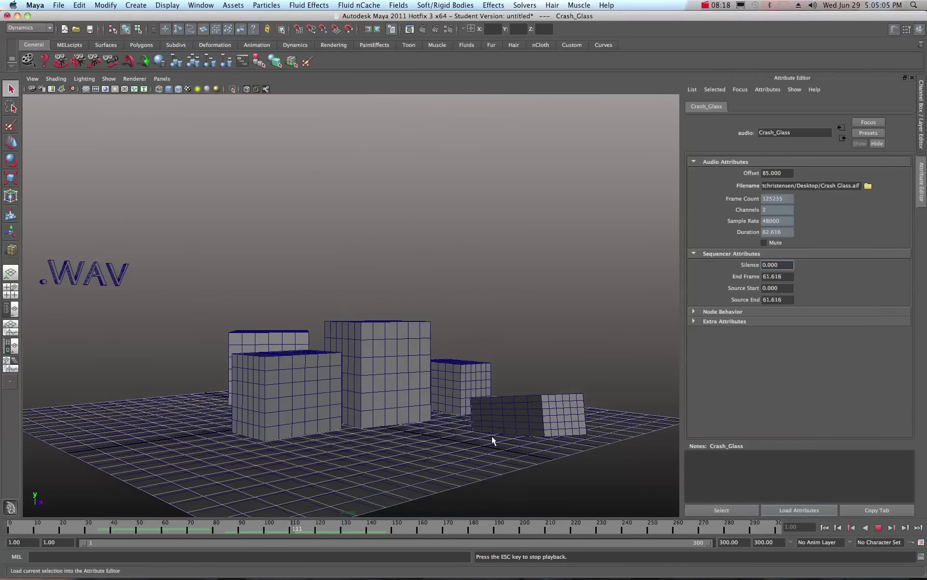
click(877, 527)
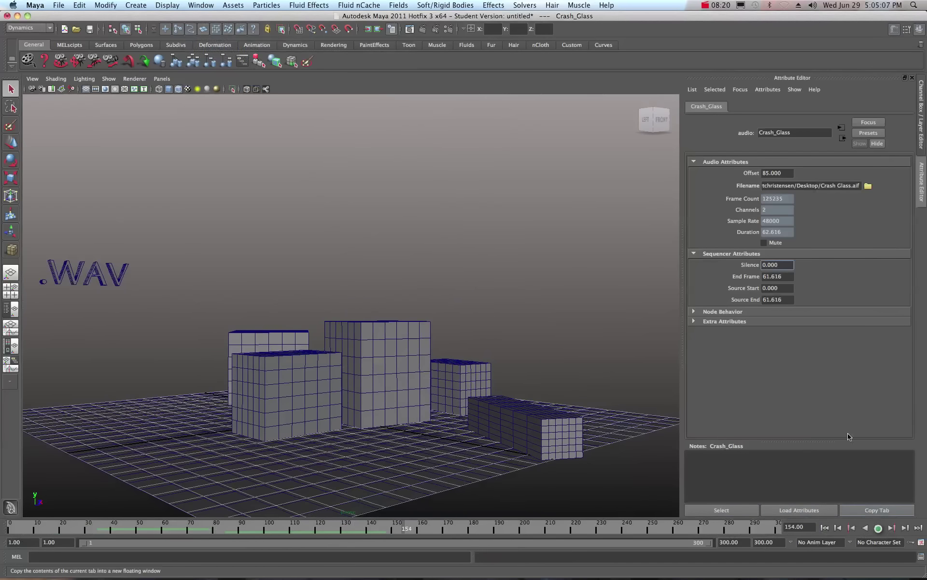
Step: Set the Crash_Glass sound's Offset to 90
click(786, 175)
drag(776, 172, 748, 175)
text(90)
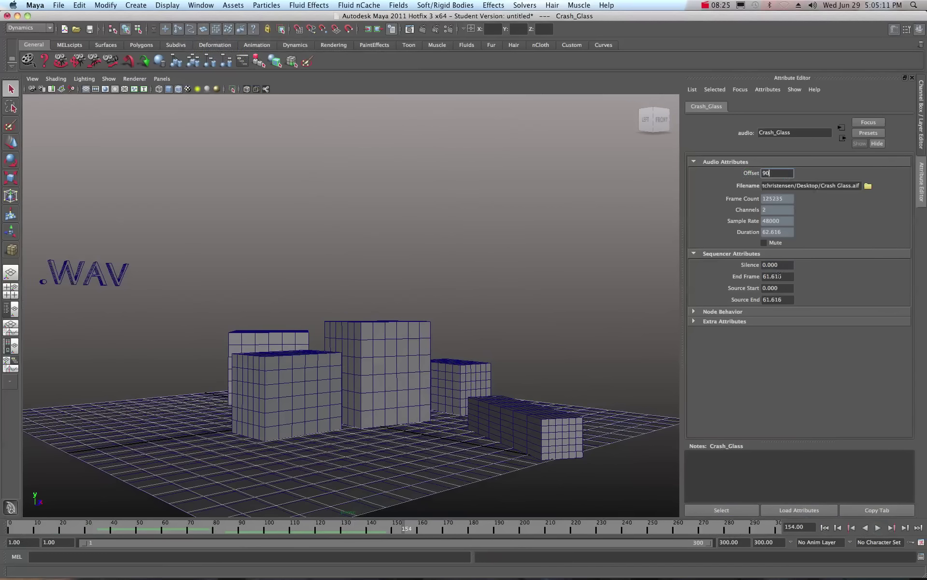
click(782, 269)
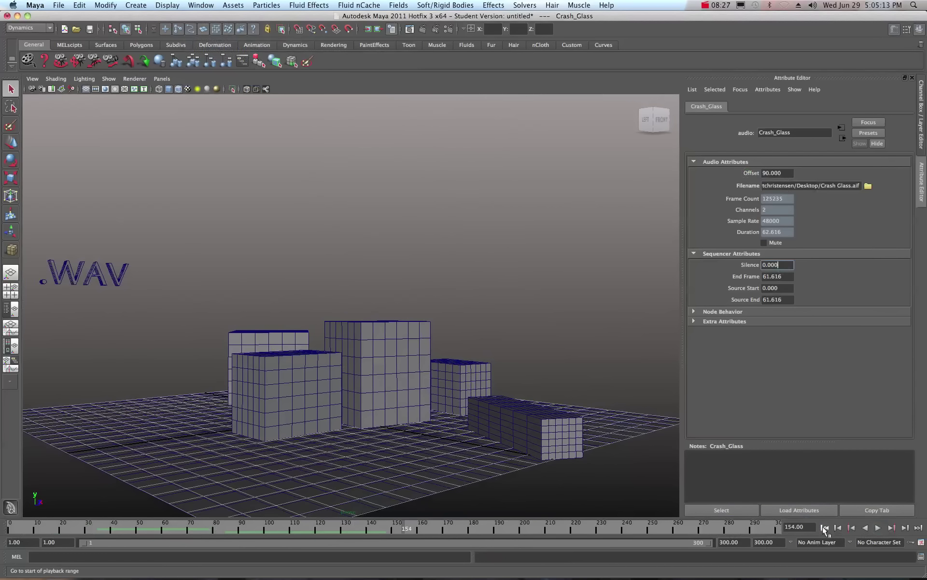
Step: Play the simulation to check the delayed glass sound, then scrub the timeline back to frame 1
click(878, 527)
click(879, 527)
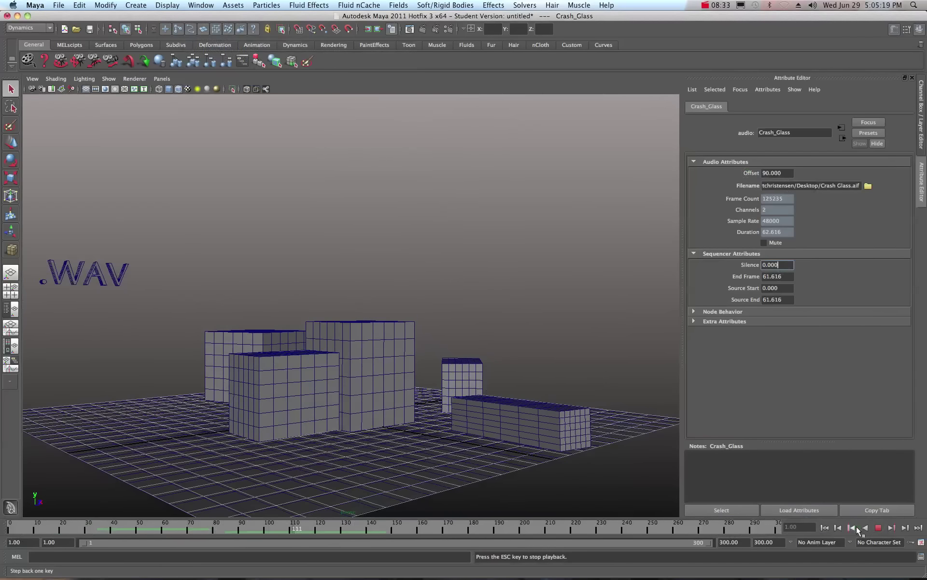
click(877, 528)
drag(346, 527, 10, 526)
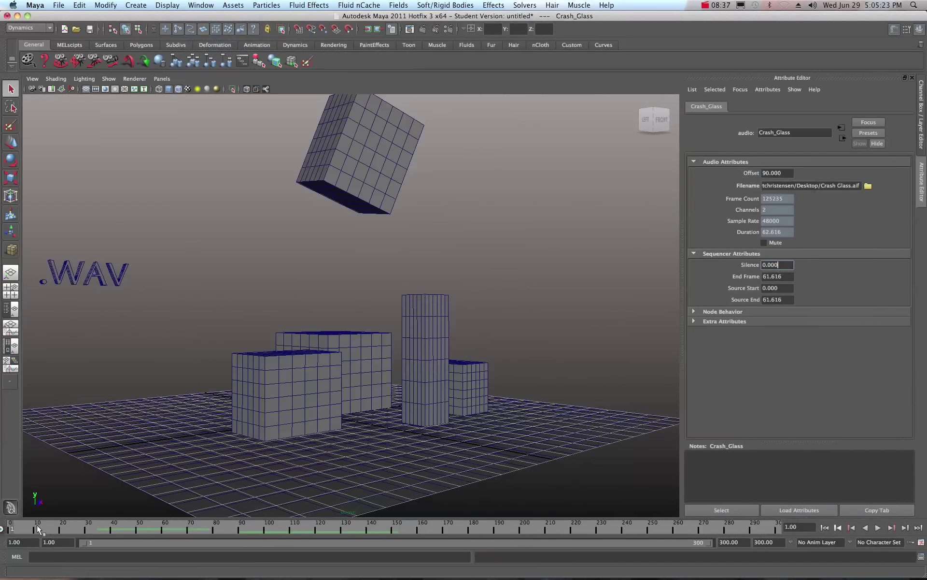
Step: Set the Crash_Glass sound's Offset to 80
double_click(785, 172)
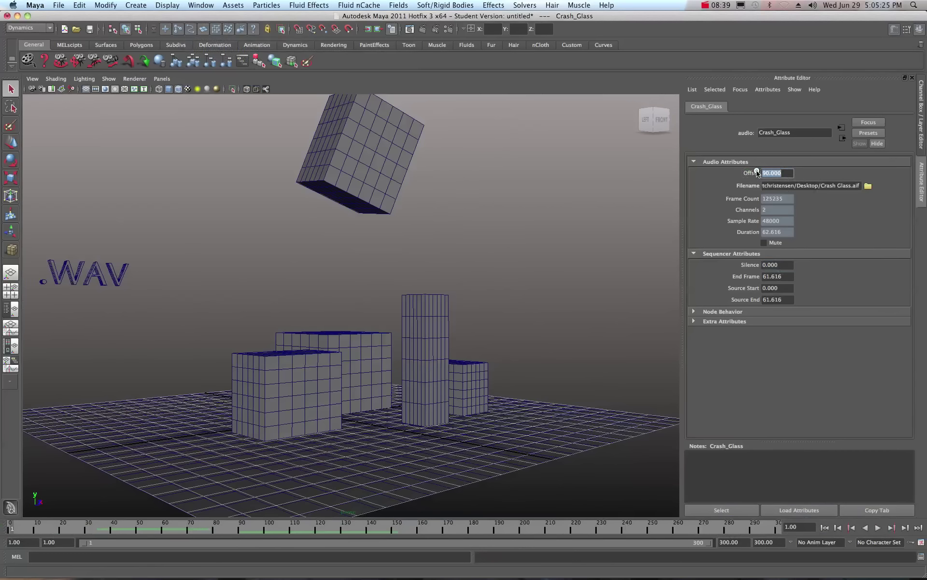
text(80)
click(787, 264)
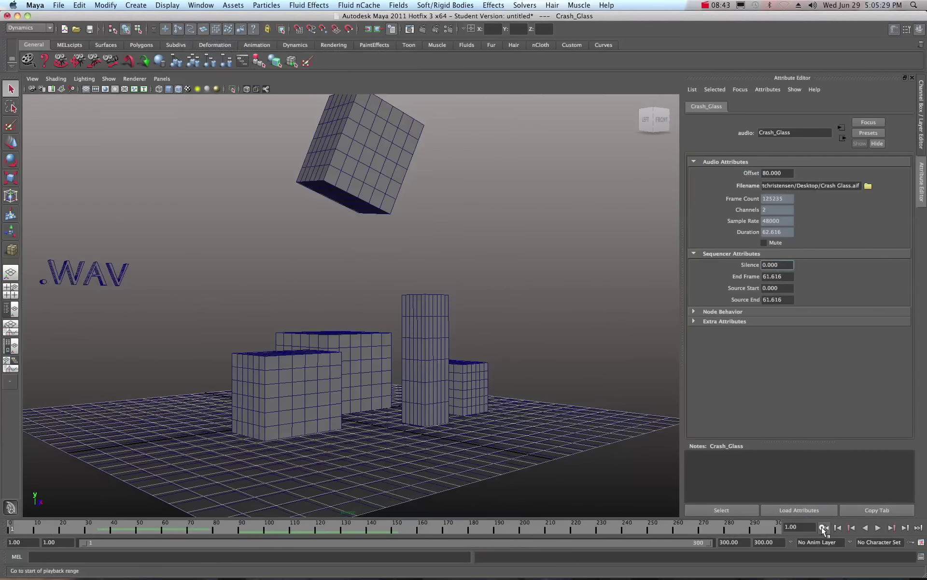
Step: Play the simulation with the earlier glass sound to frame 157, then return to frame 1
click(878, 528)
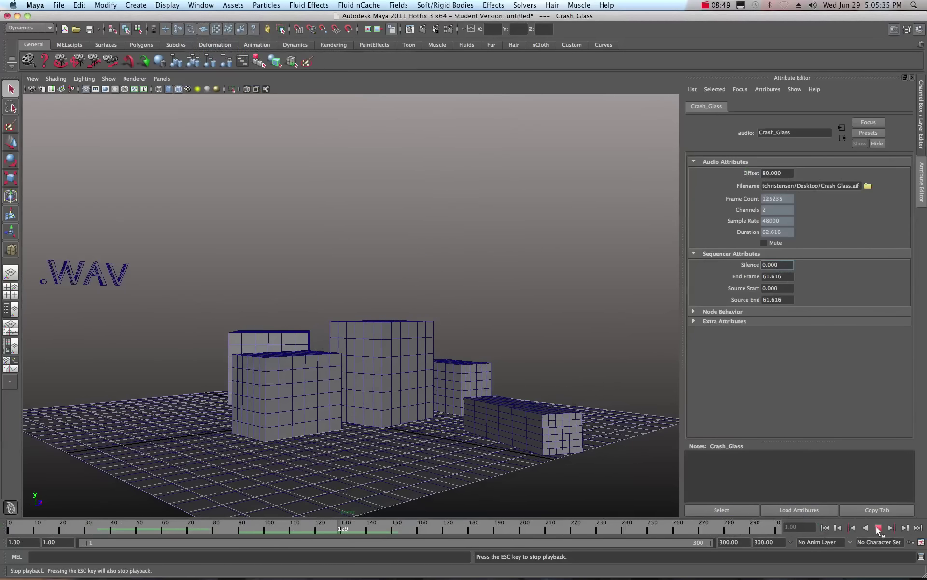
click(878, 528)
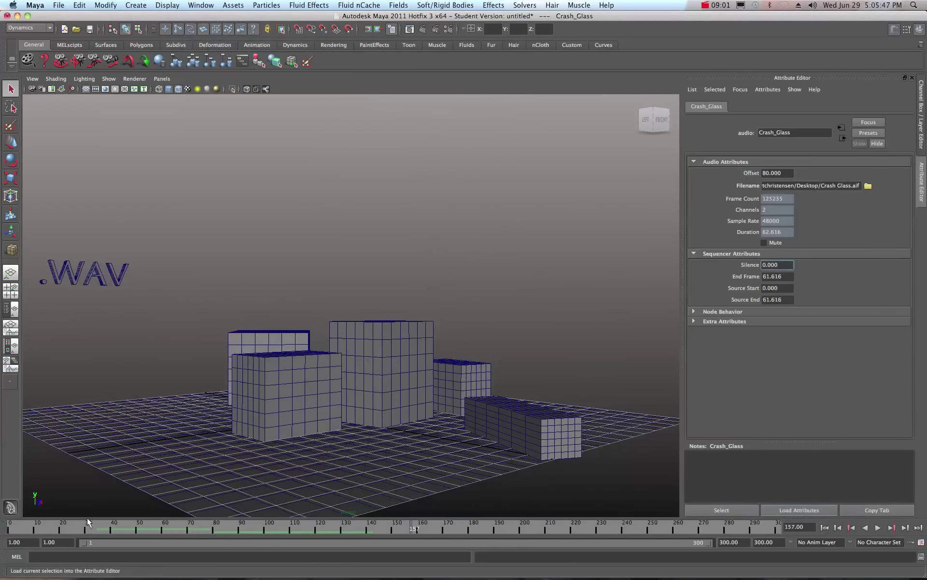
key(alt+shift+v)
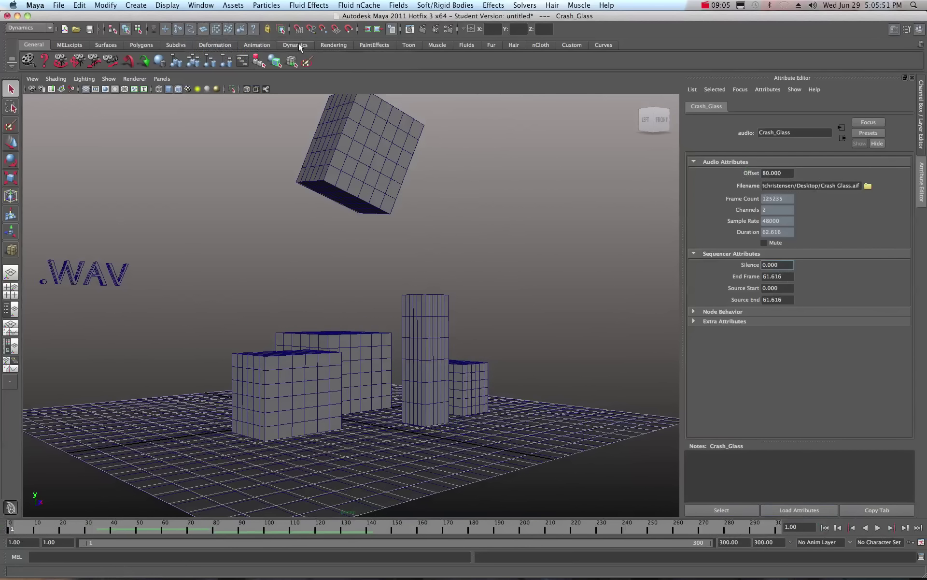
Step: Open the Trax Editor, switch to the Dope Sheet and back, and expand the Soundtrack to show both sound clips
click(201, 5)
mouse_move(196, 36)
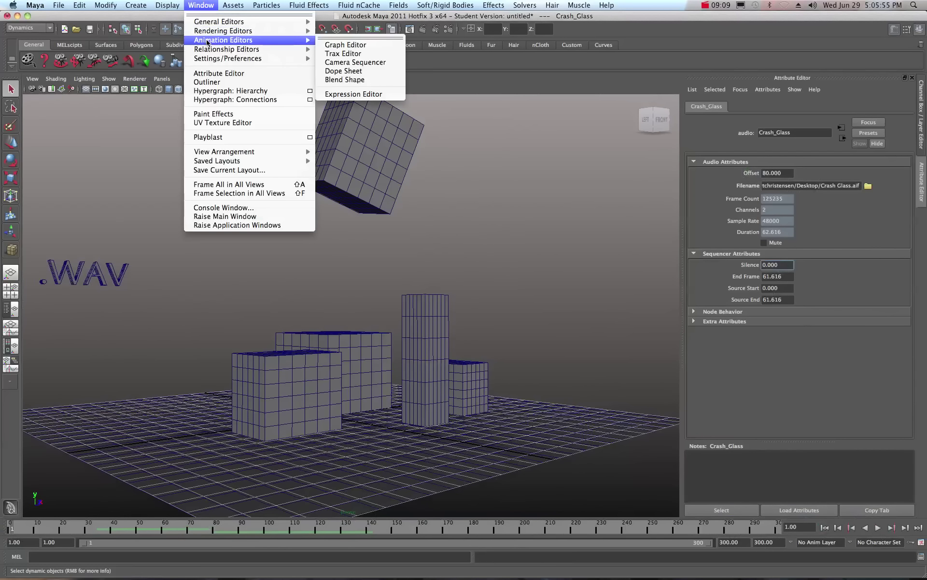
click(349, 54)
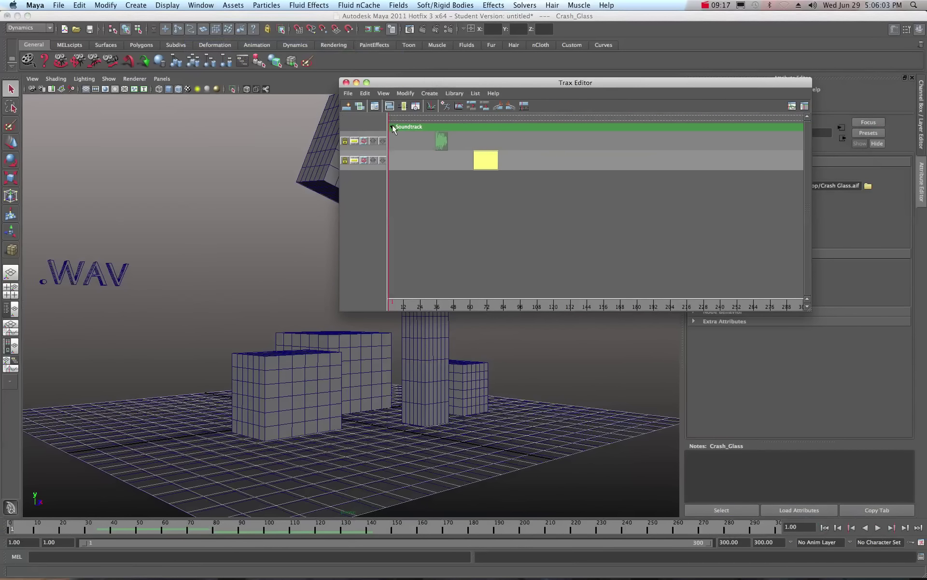
click(804, 106)
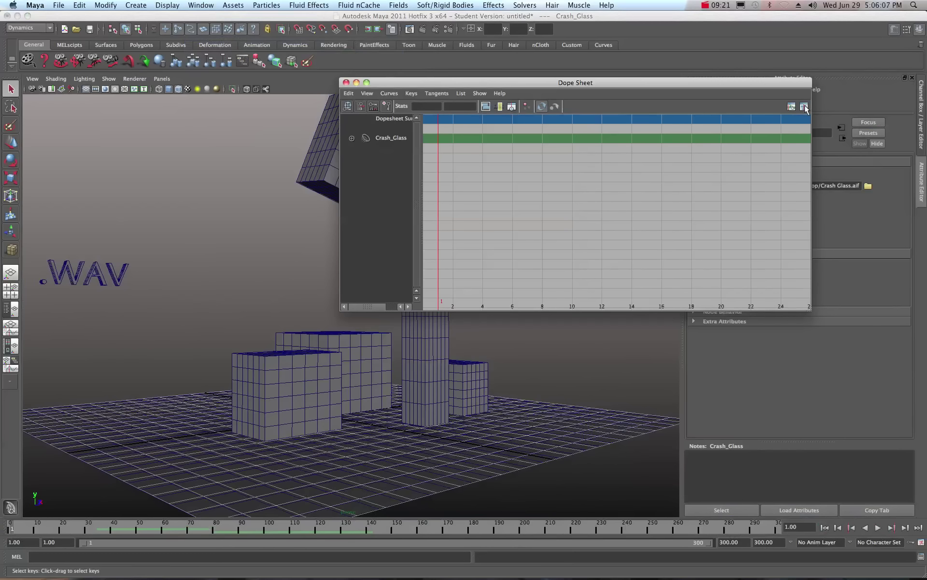
click(804, 106)
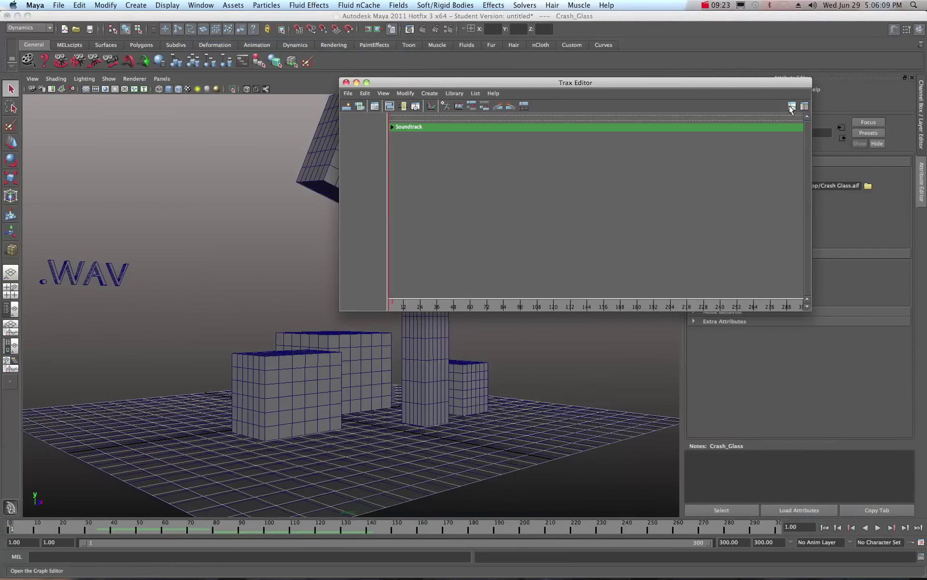
click(392, 127)
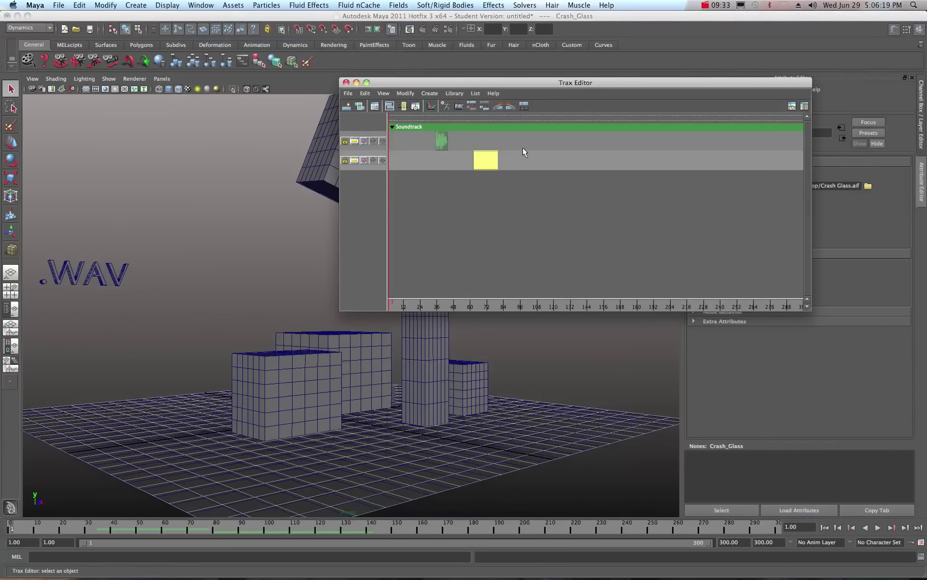
Step: Mute and unmute each of the two Soundtrack tracks in turn, and close the Trax Editor
click(364, 141)
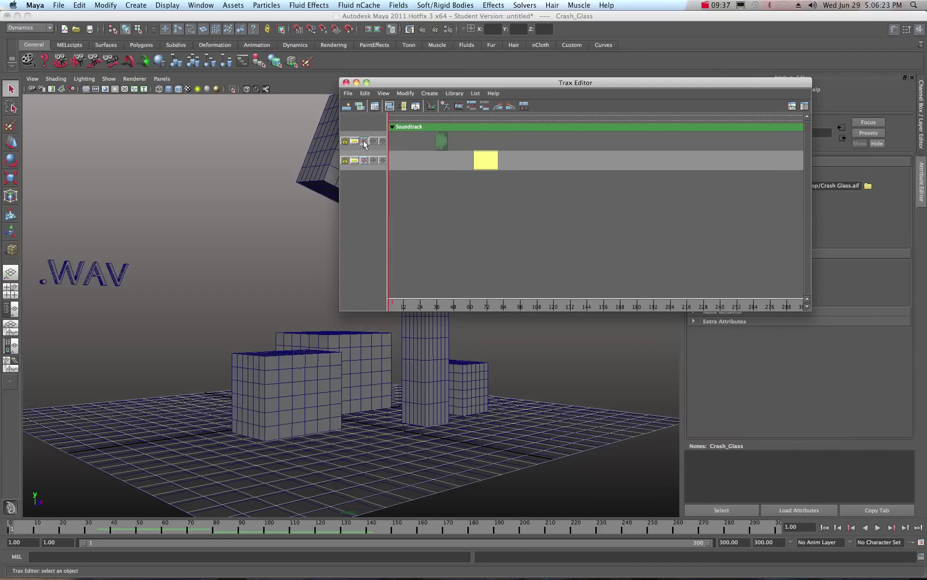
click(365, 141)
click(364, 160)
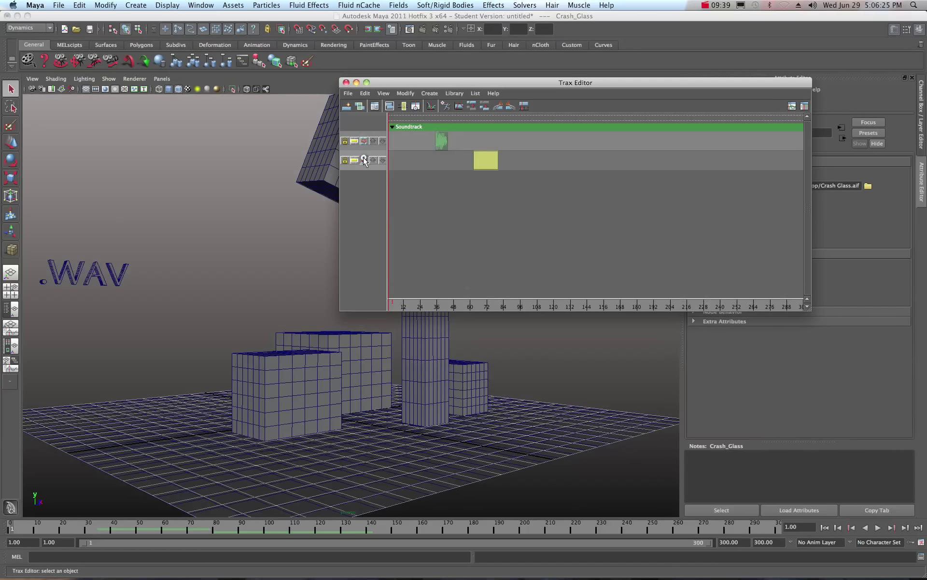
click(364, 160)
click(365, 160)
click(364, 141)
click(364, 141)
click(364, 160)
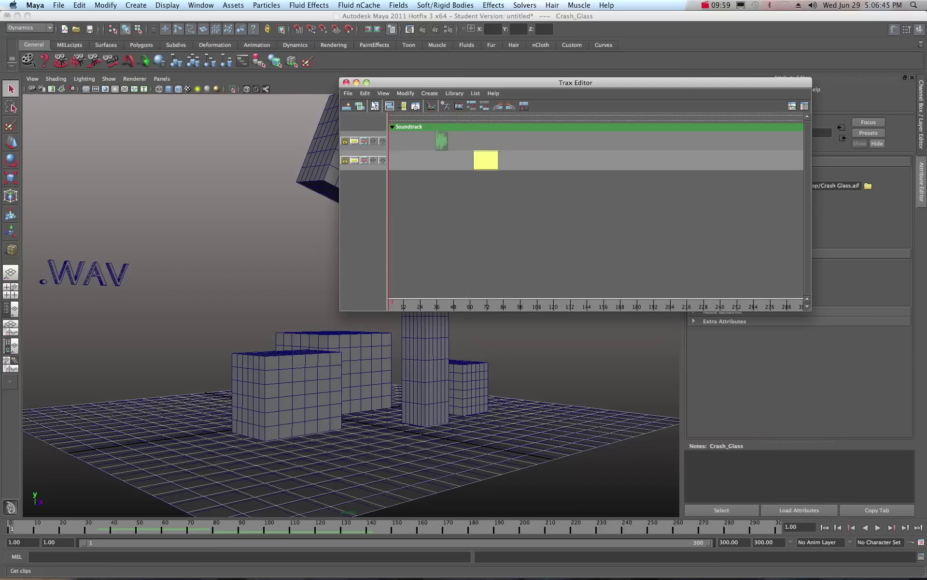
drag(382, 85, 418, 97)
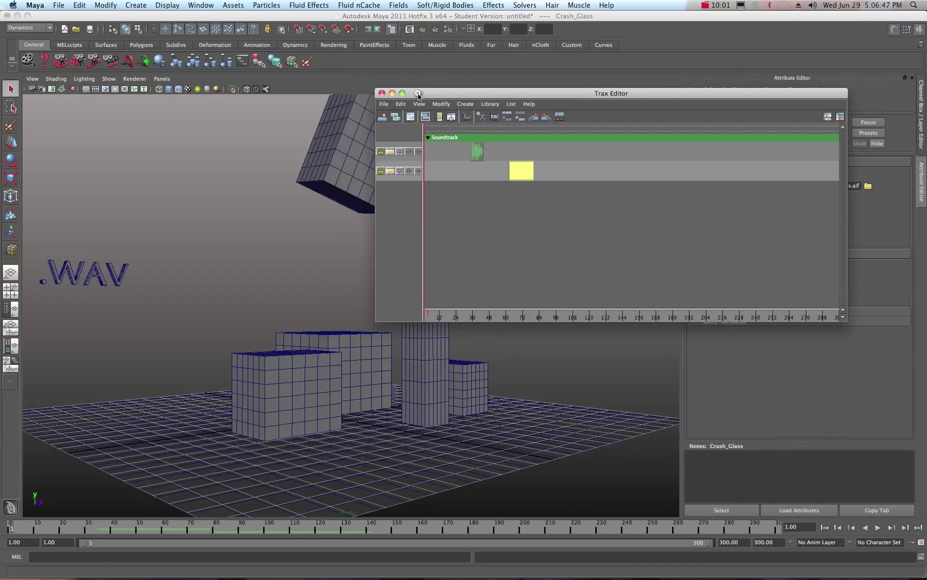
click(381, 93)
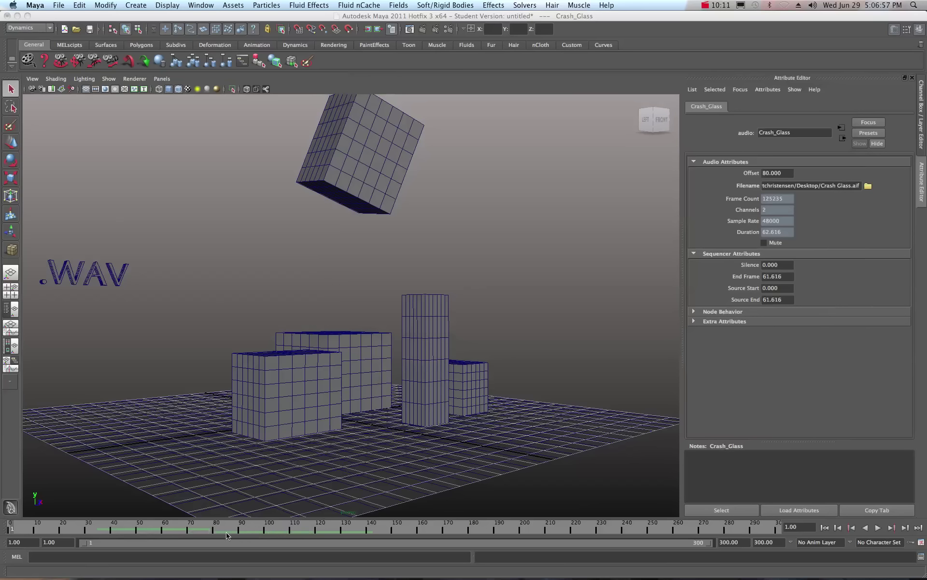
Step: Display only the Crash_Glass sound in the time slider
right_click(392, 530)
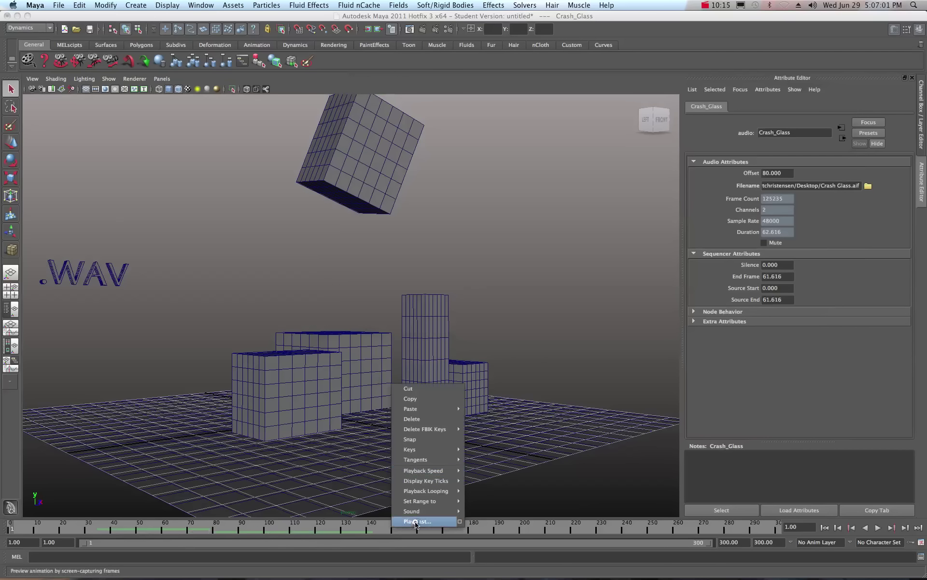
mouse_move(416, 515)
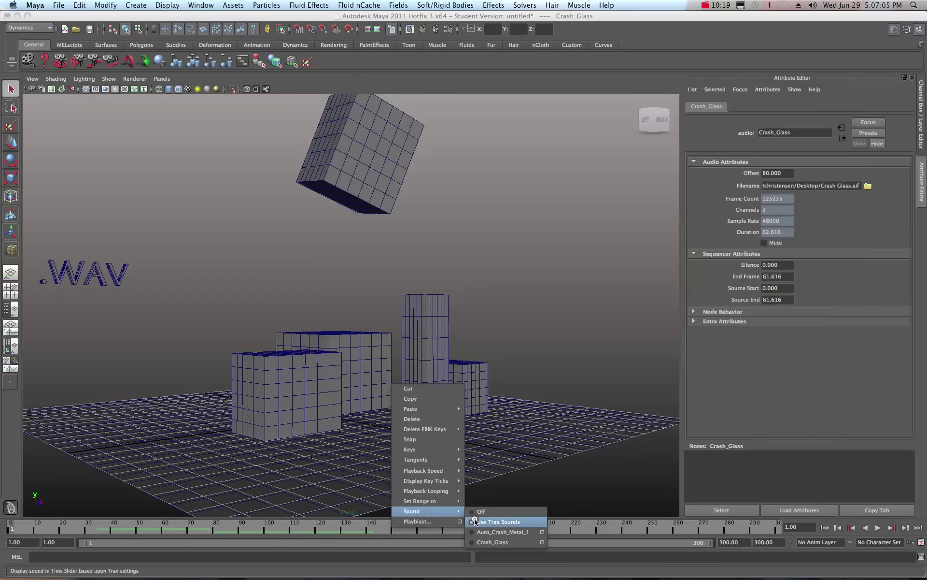
click(492, 541)
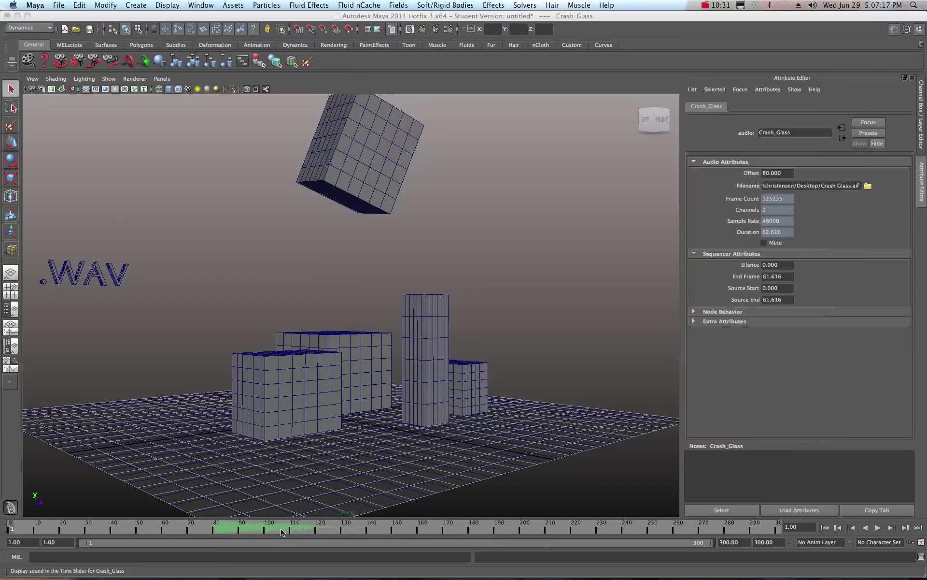
right_click(409, 526)
mouse_move(442, 470)
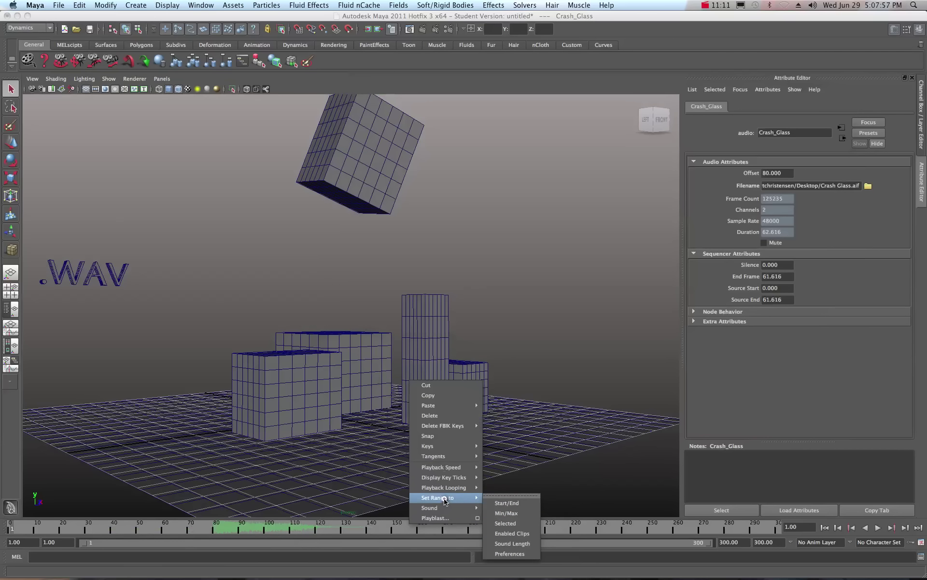
click(551, 366)
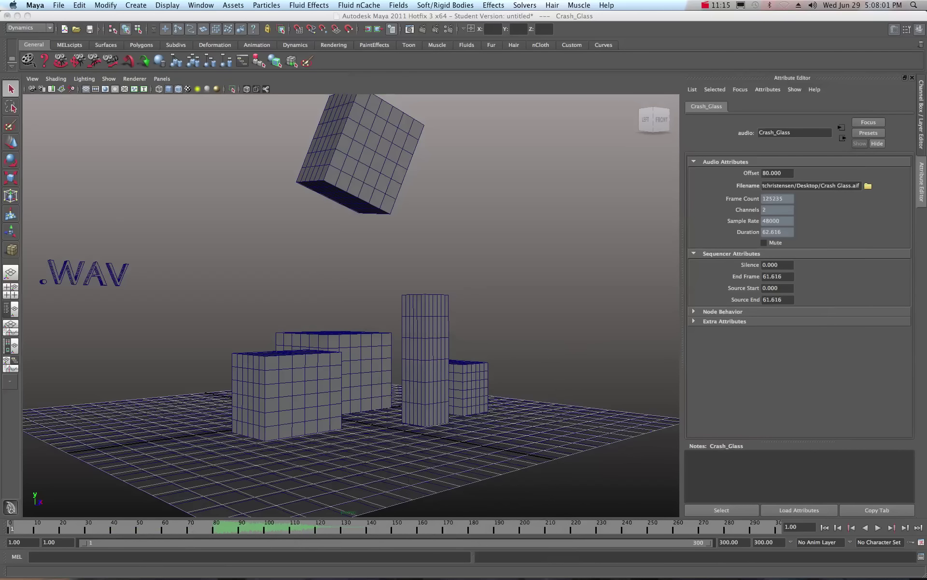
Step: Import the Glacial sound file into the scene and play the simulation to frame 222
drag(699, 235, 472, 229)
drag(473, 228, 473, 227)
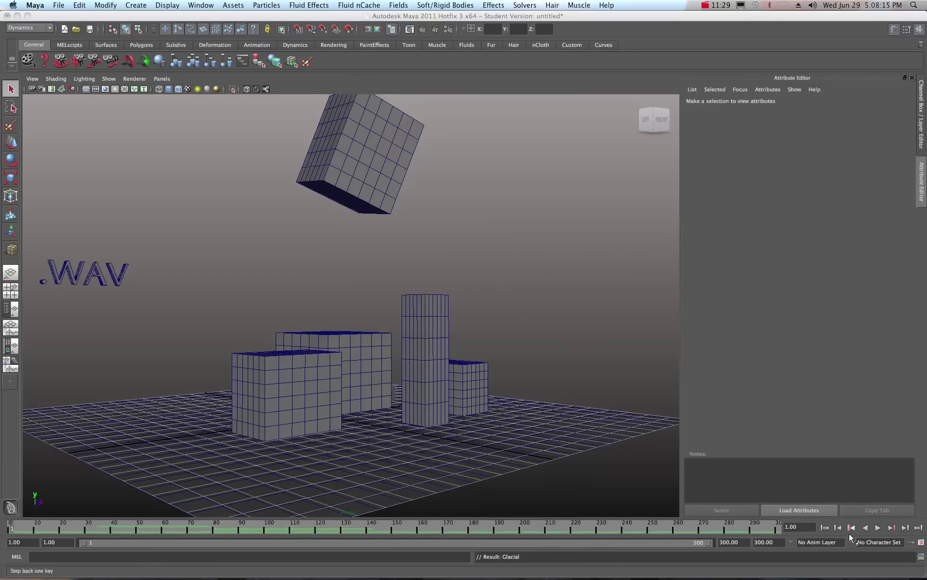
click(877, 527)
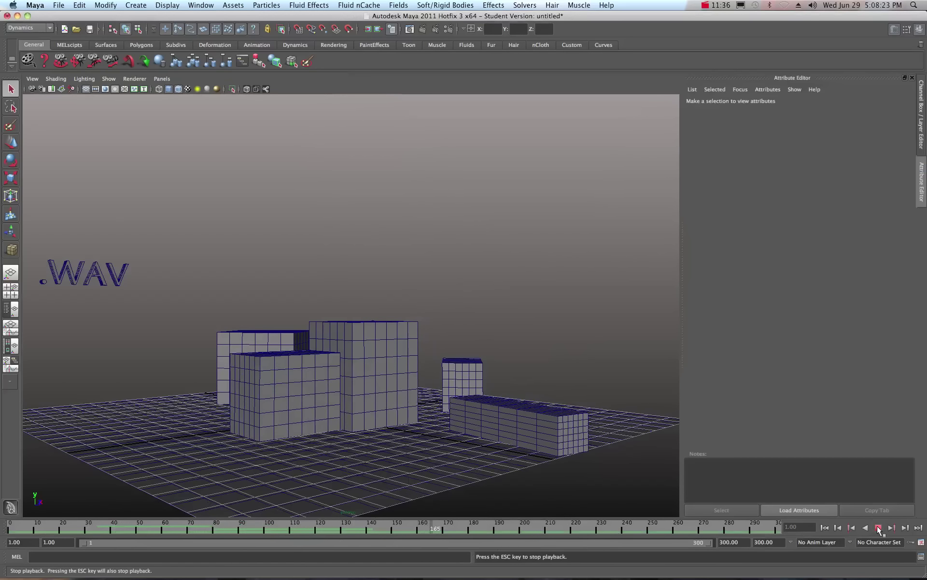
click(878, 528)
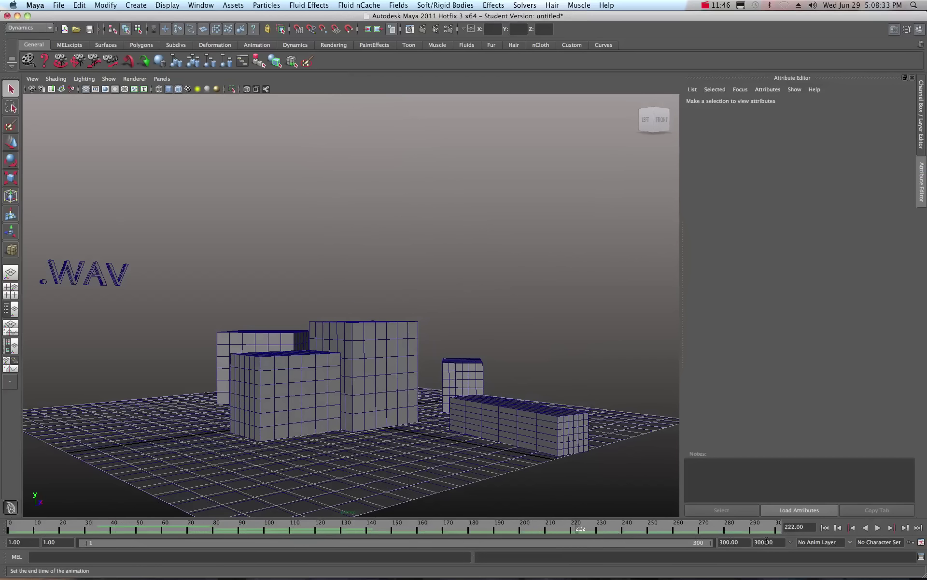
Step: Try to set the playback range to the sound length while the time slider uses Trax sounds
right_click(426, 524)
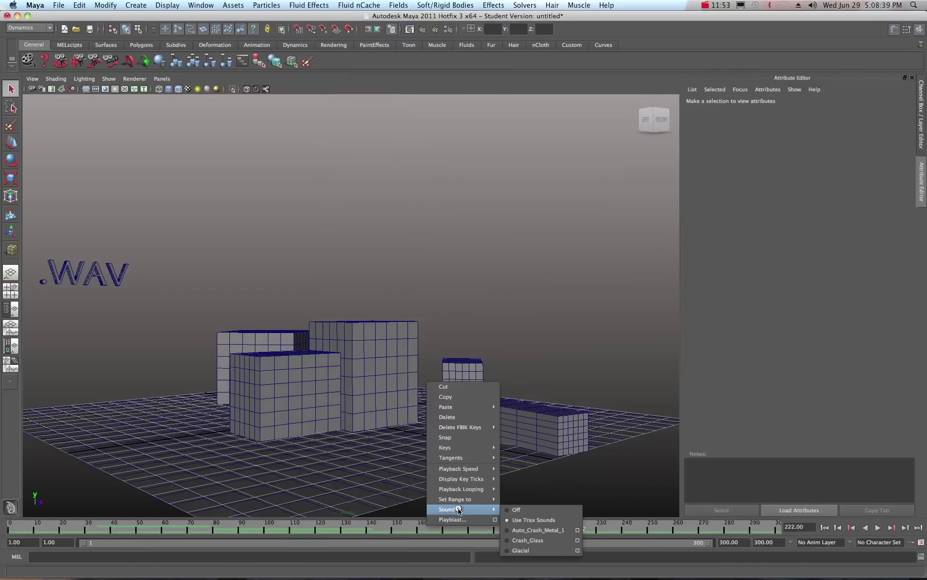
mouse_move(458, 493)
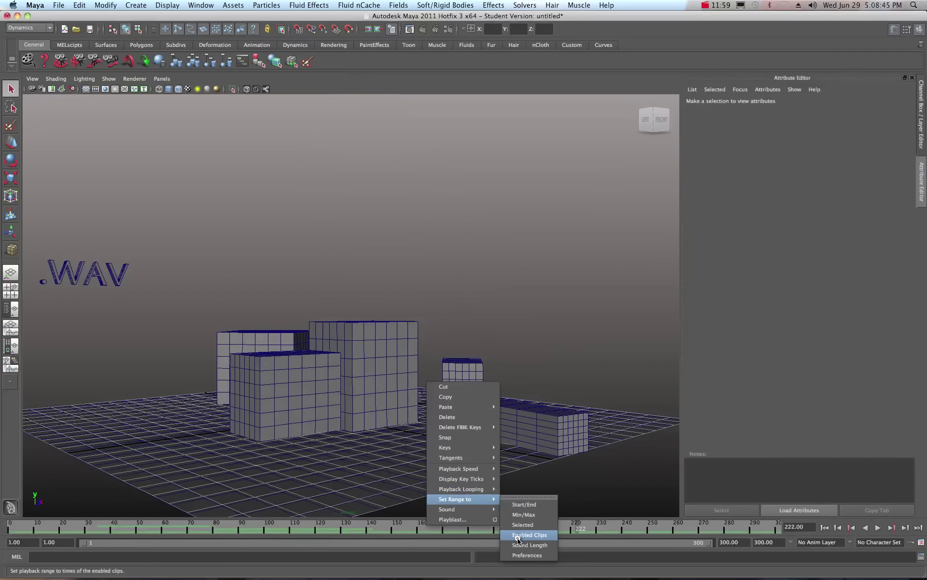
click(539, 545)
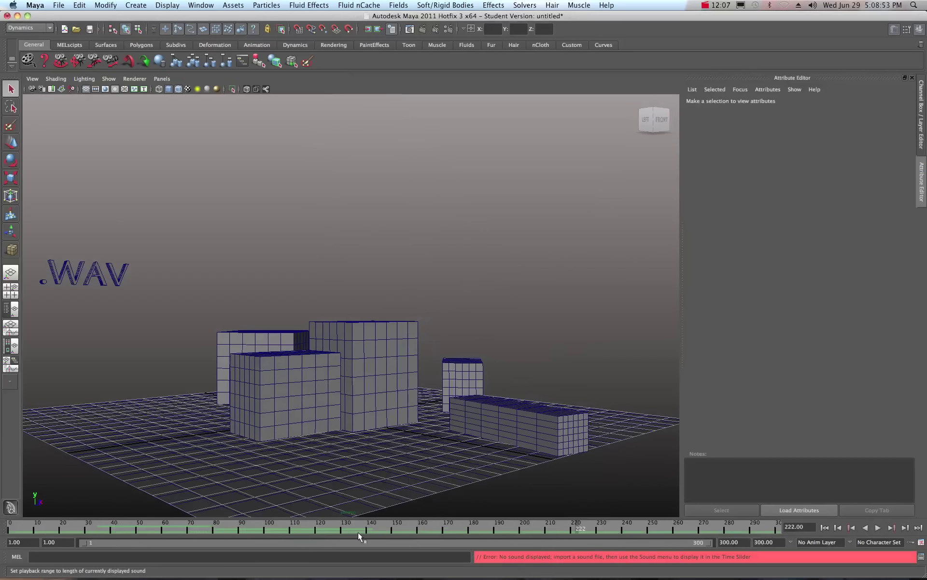
Step: Display only the Glacial sound in the time slider
click(395, 532)
right_click(410, 529)
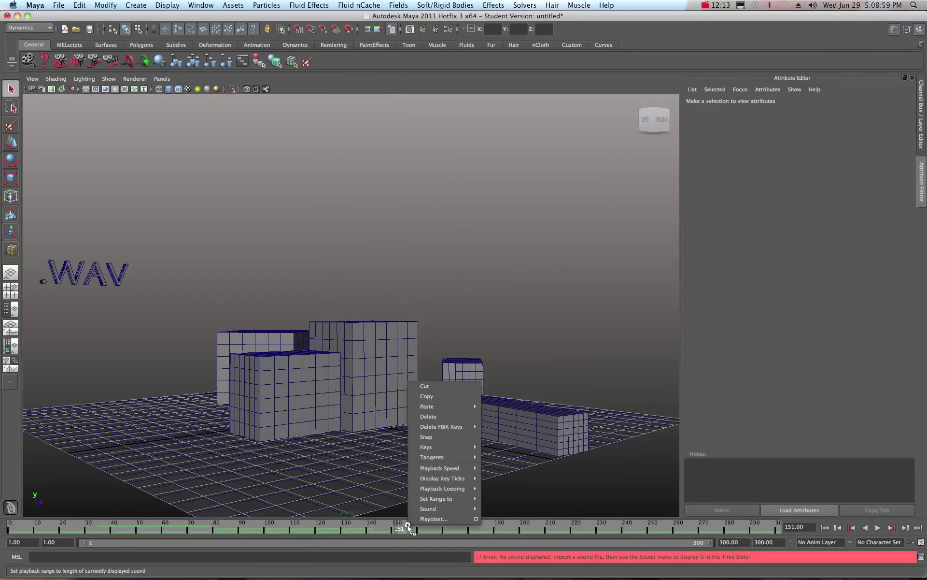
mouse_move(437, 511)
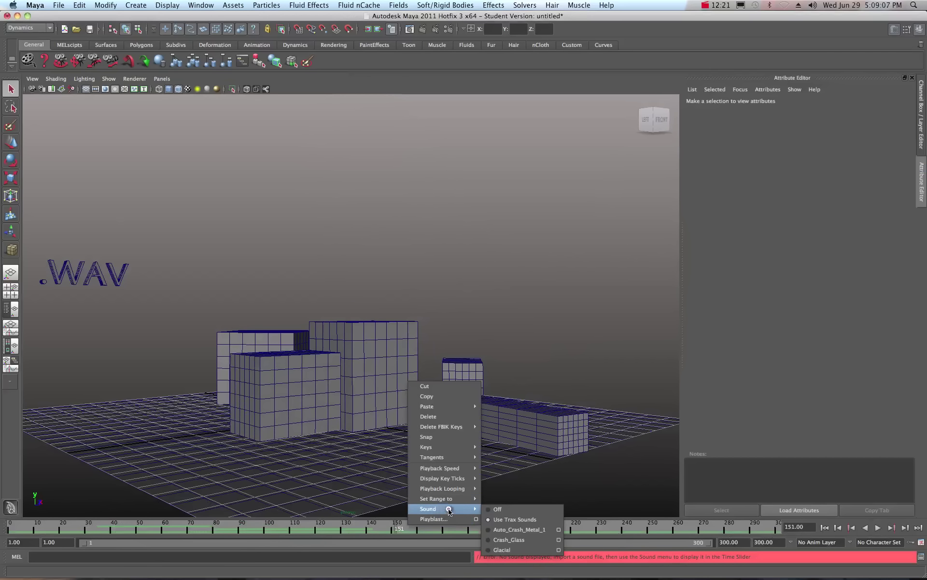
click(502, 550)
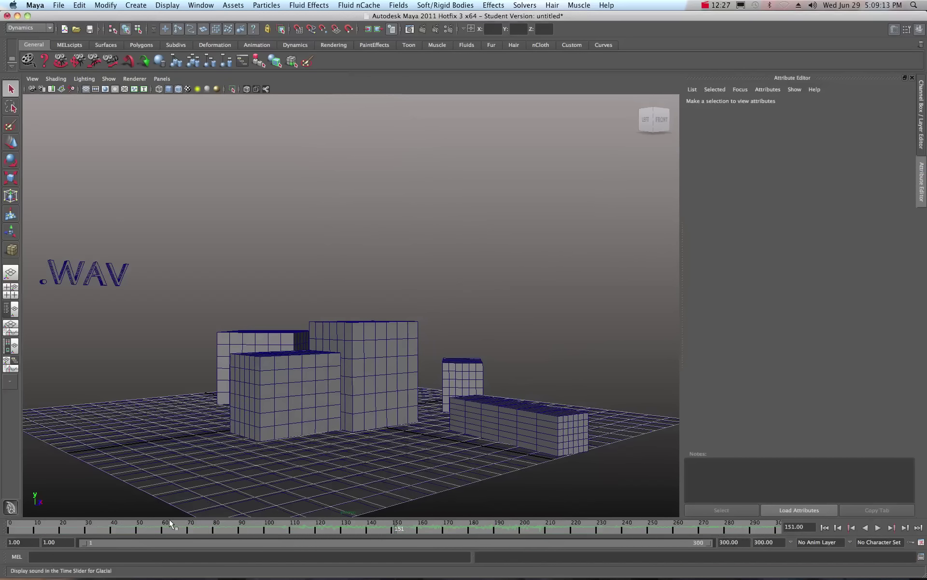
Step: Set the playback range to the length of the displayed Glacial sound
right_click(462, 527)
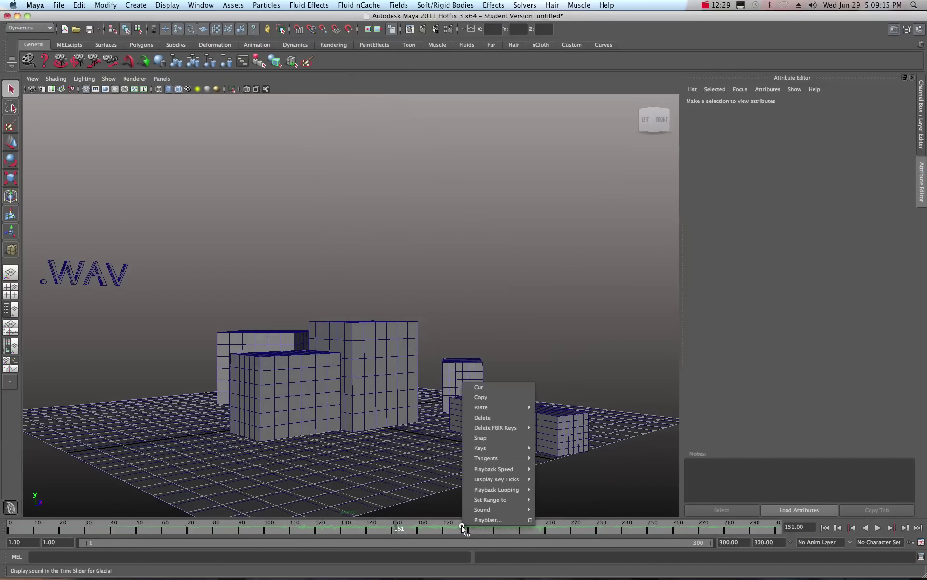
mouse_move(488, 499)
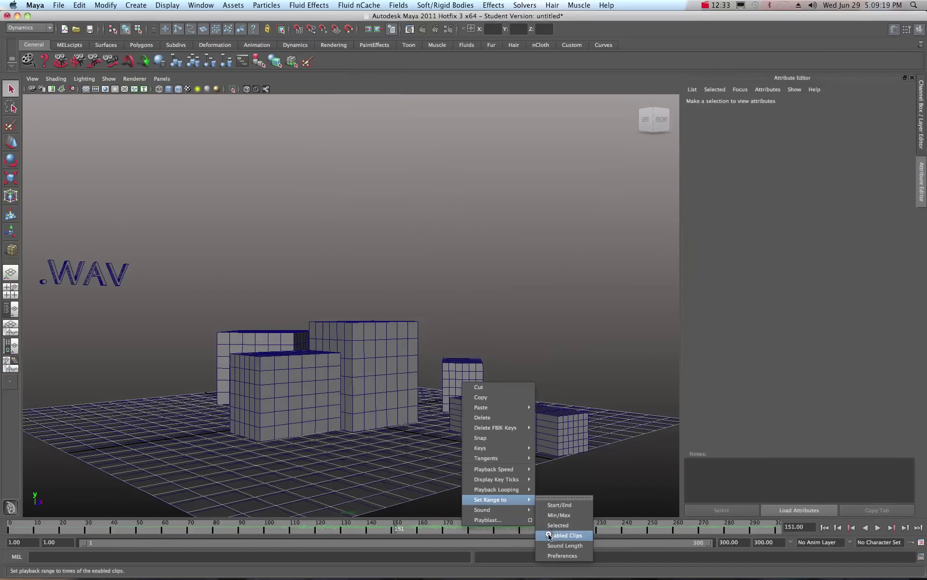
click(563, 546)
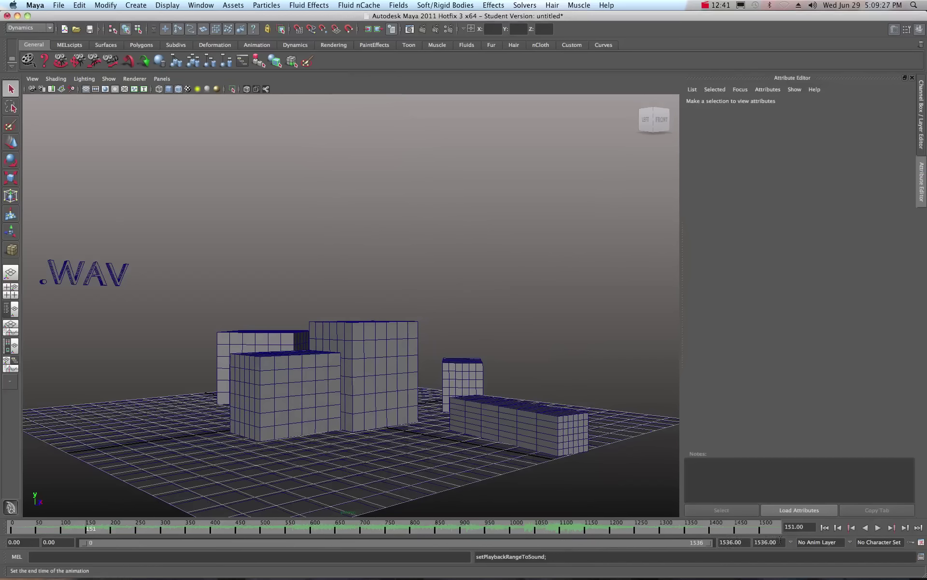
Step: Play the simulation with the Glacial sound from frame 0 to frame 372, return to frame 0, and replay it to frame 73
click(823, 527)
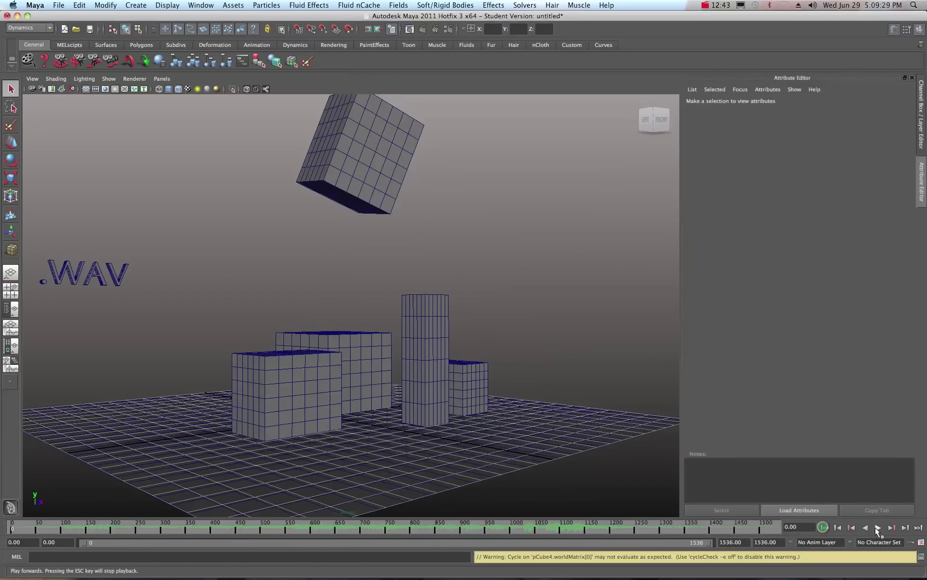
click(877, 527)
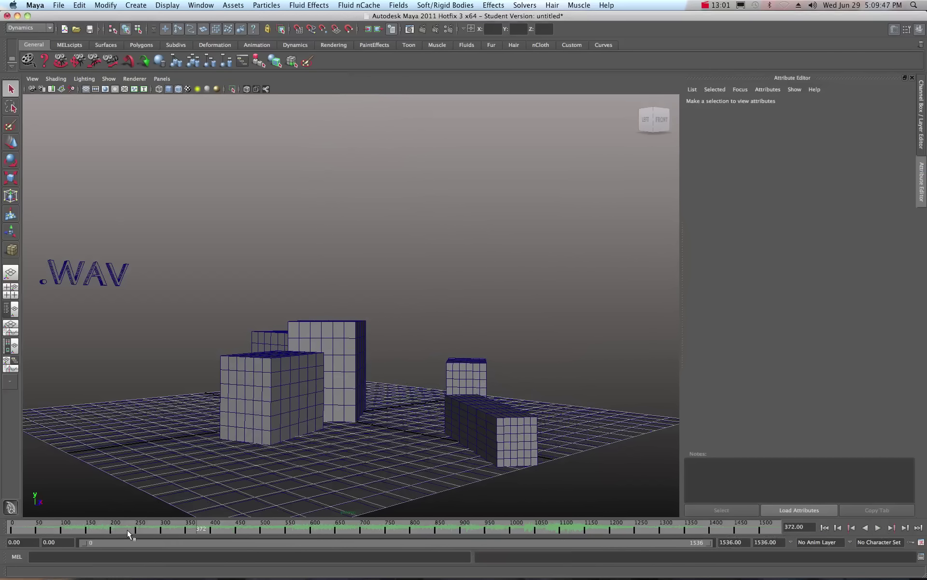
click(94, 529)
drag(94, 530, 12, 529)
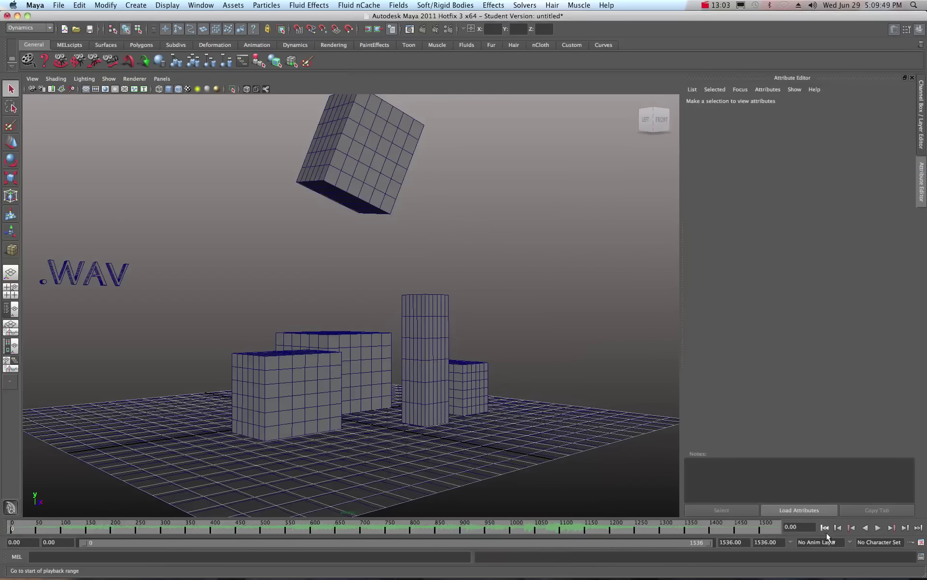
click(876, 528)
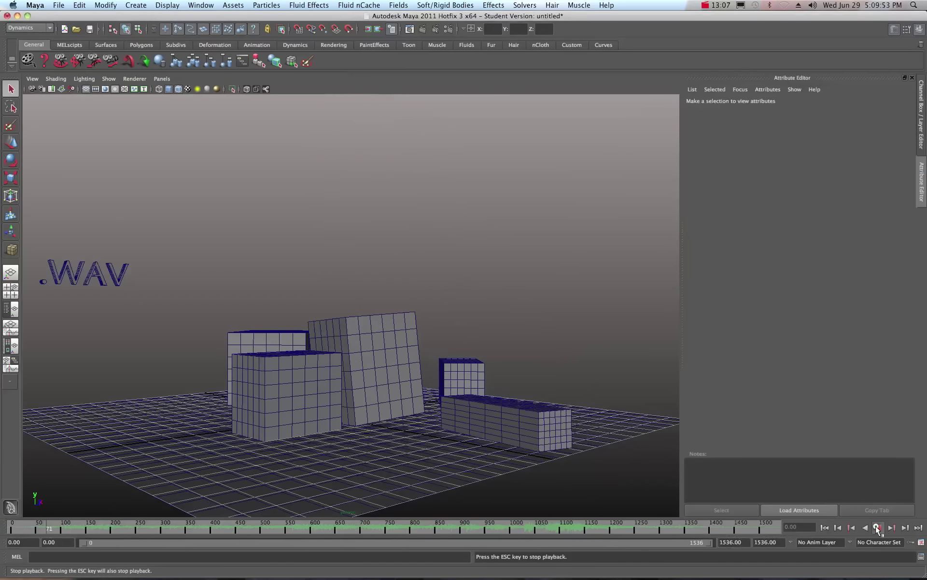
click(878, 528)
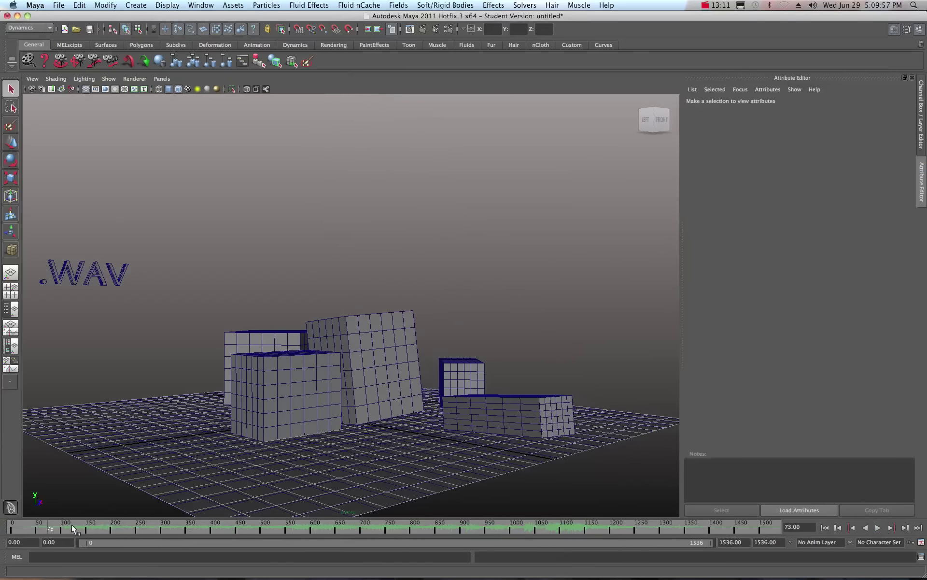
Step: Set the time slider's sound to Use Trax Sounds
right_click(173, 524)
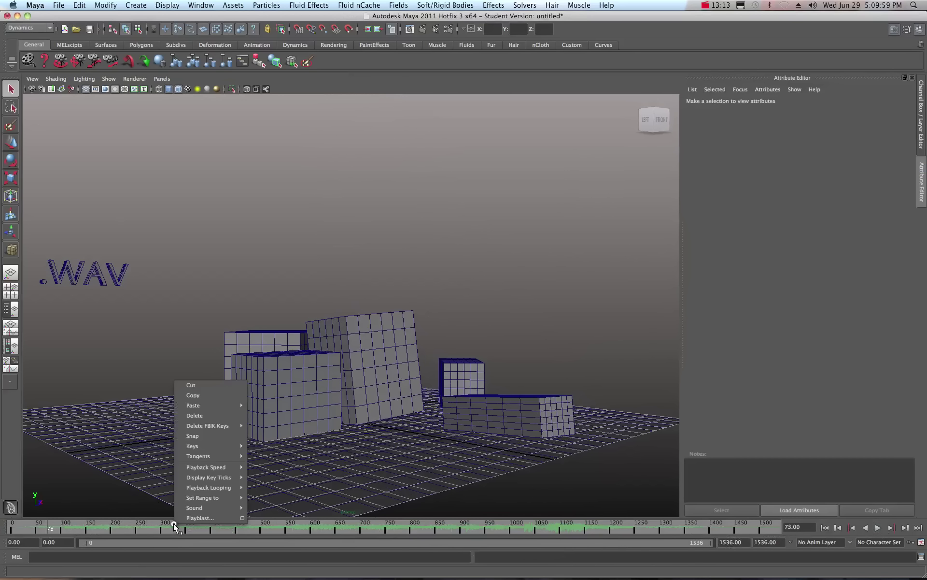
mouse_move(202, 509)
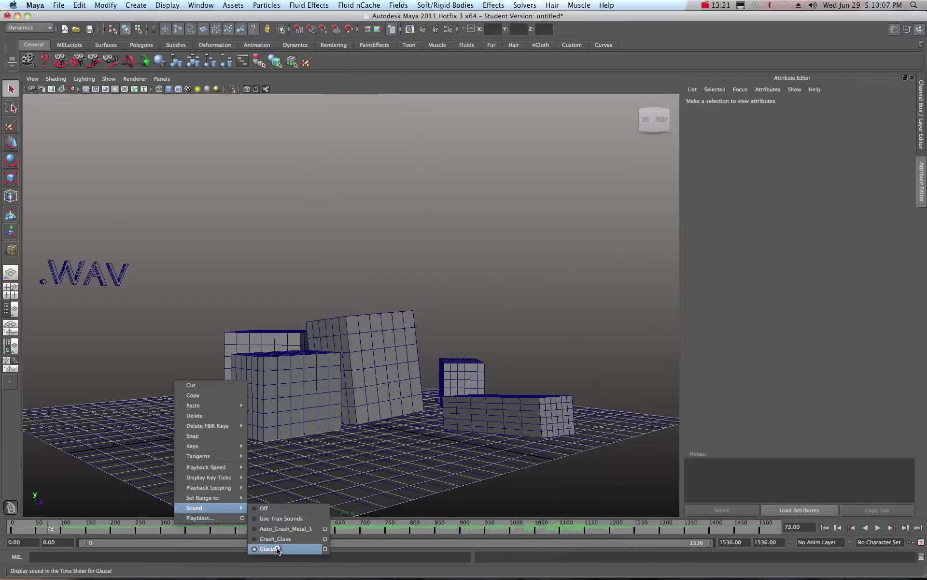
click(285, 520)
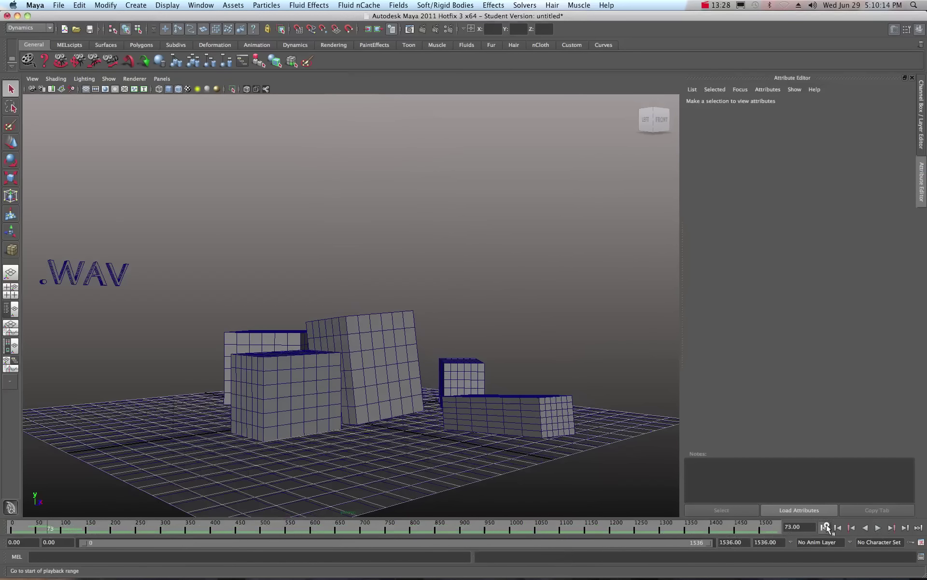
Step: Return to frame 0 and play the simulation with the Trax sounds, stopping at frame 488
click(824, 527)
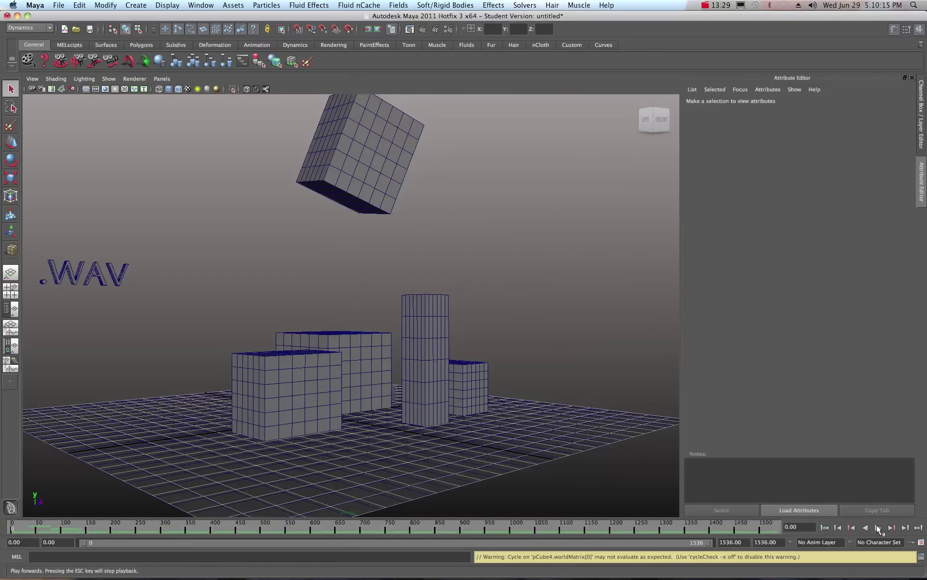
click(878, 528)
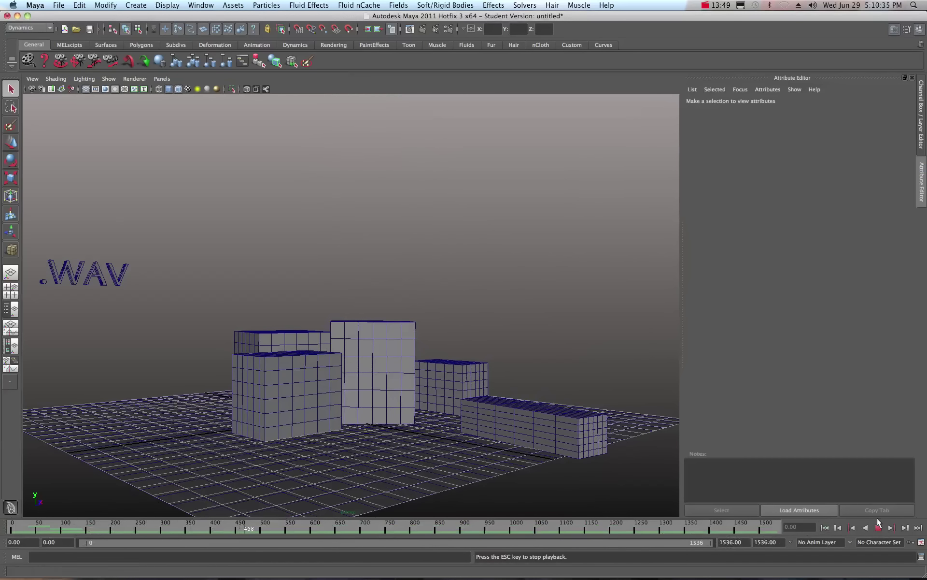
click(879, 526)
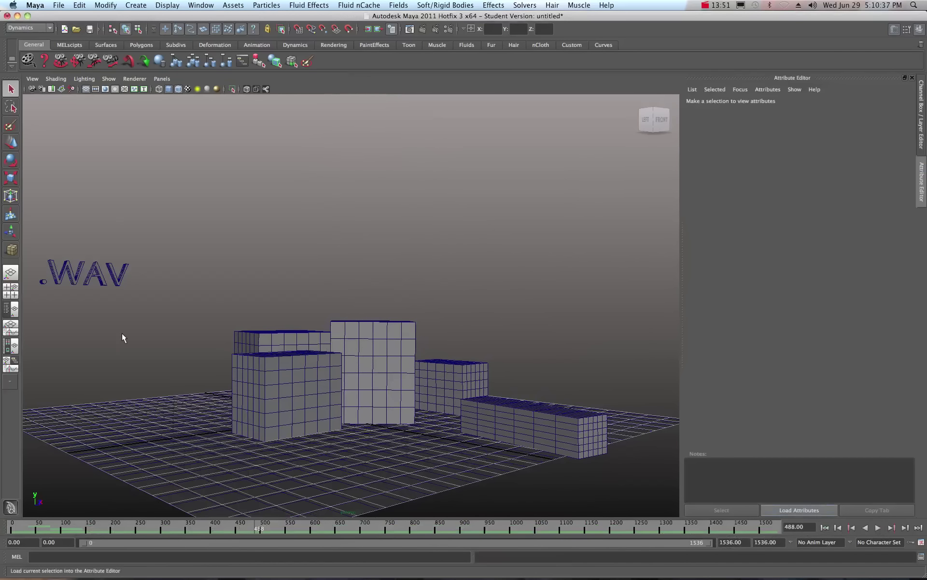
Step: Select the 3D .AIFF and .WAV text mesh and frame it in the perspective view
click(67, 274)
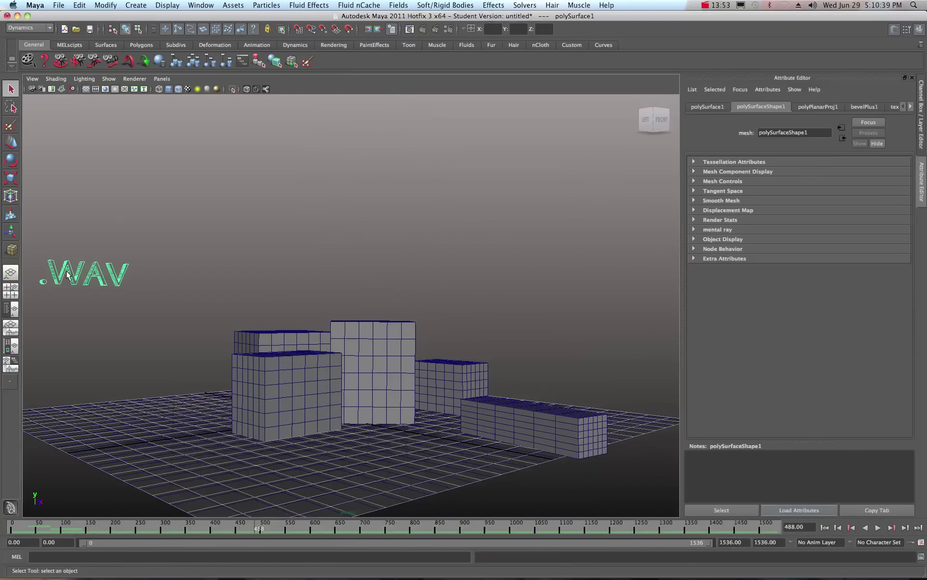
key(f)
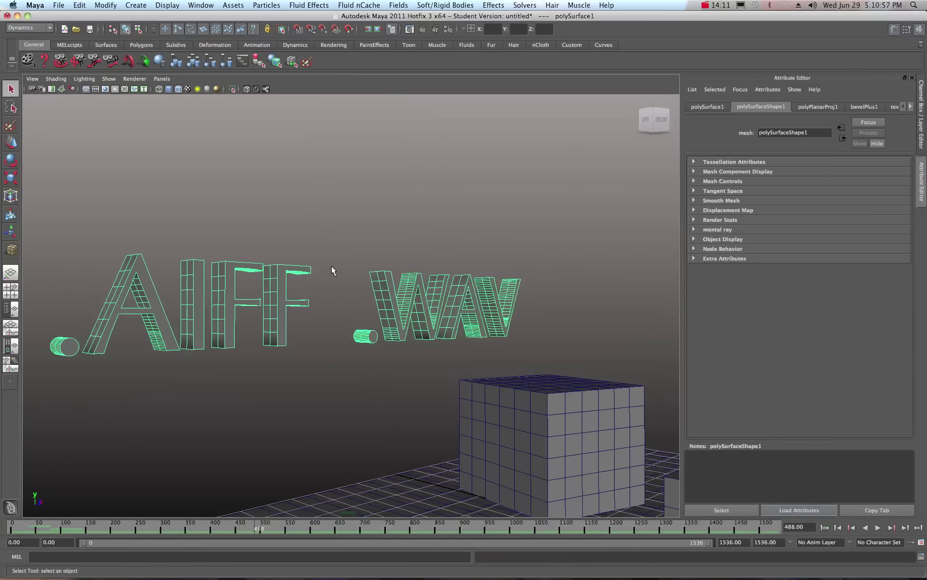
Step: Search the help for "Audio" and close the results without opening a topic
click(607, 6)
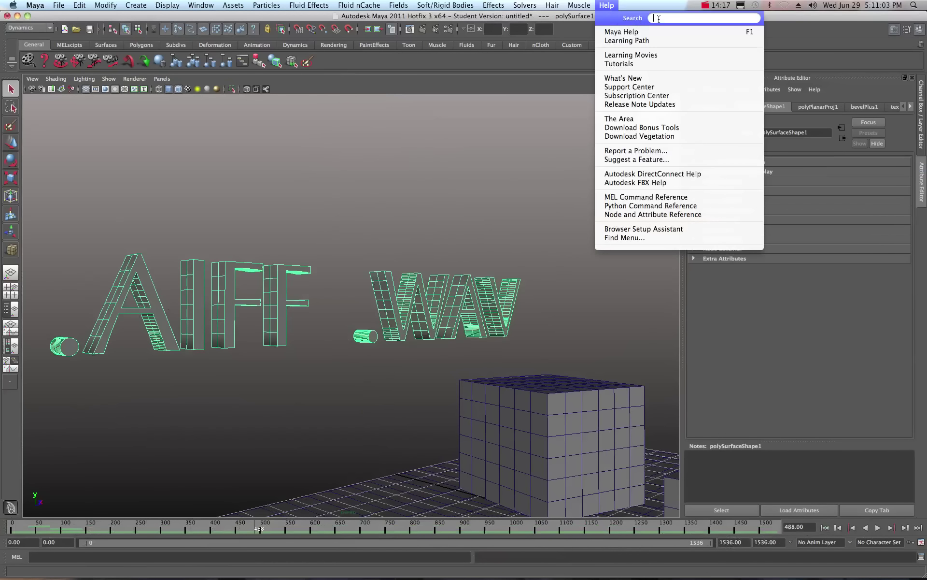
text(Audoi)
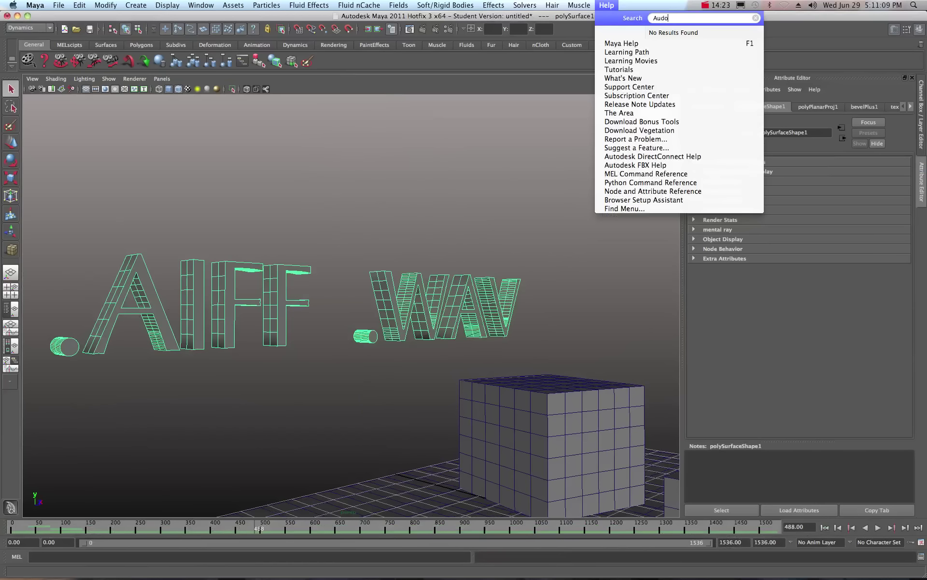
key(BackSpace)
text(io)
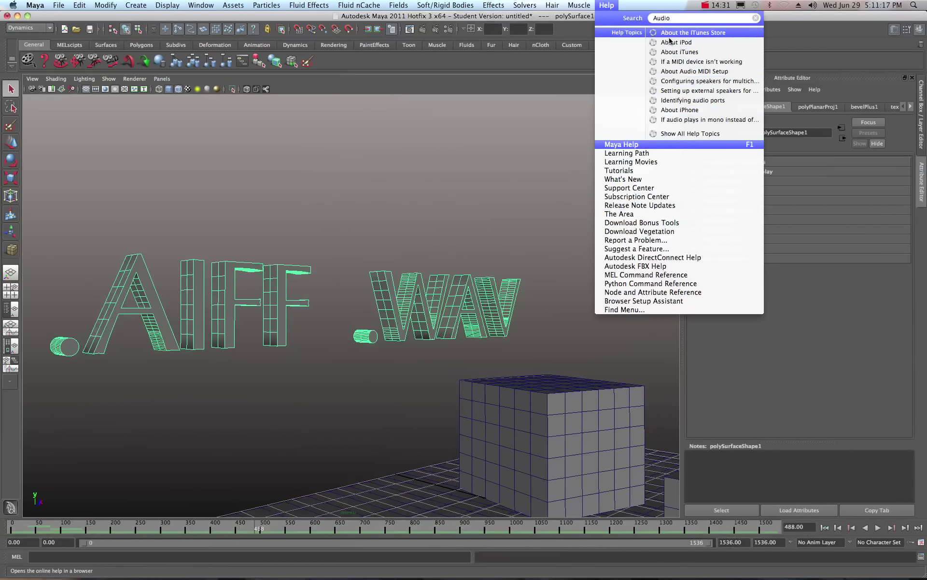
mouse_move(574, 6)
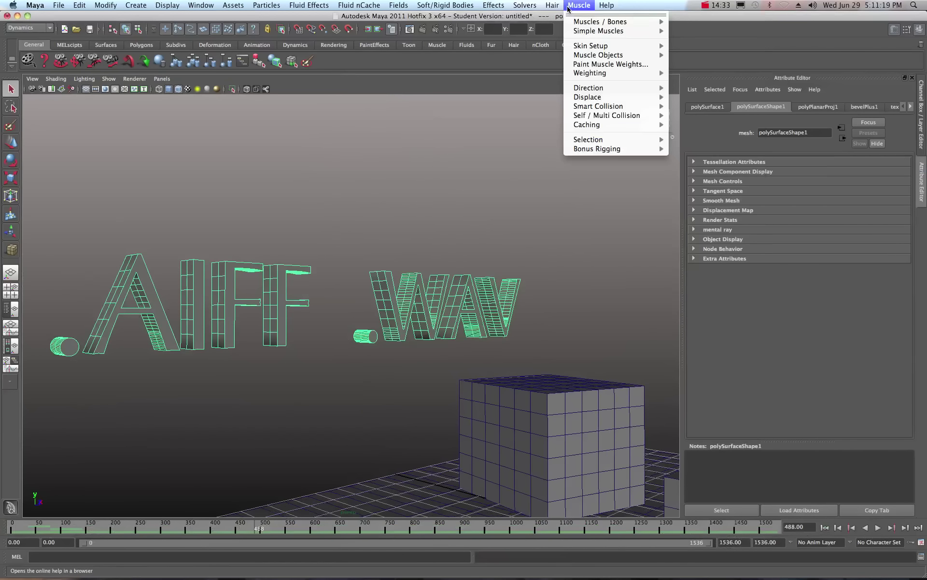
click(631, 6)
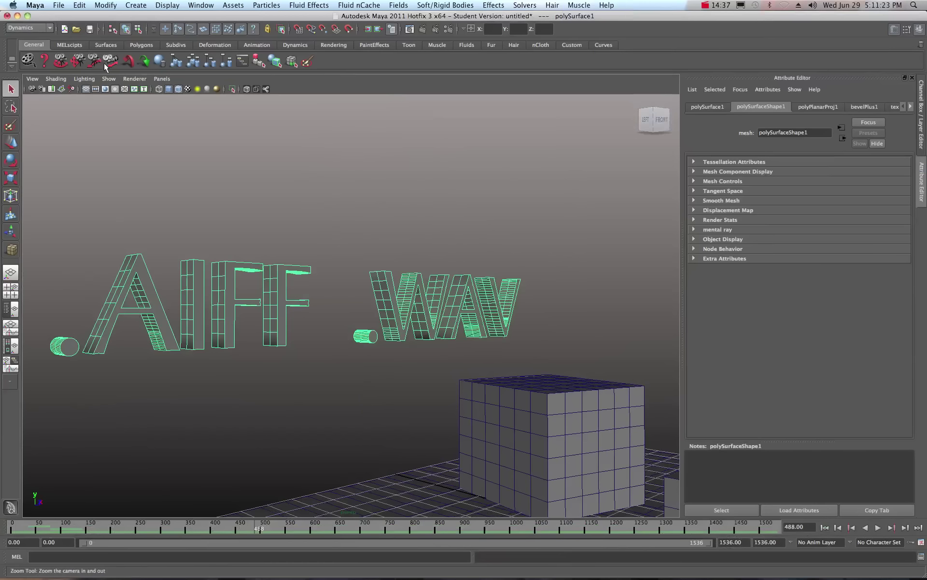
click(39, 5)
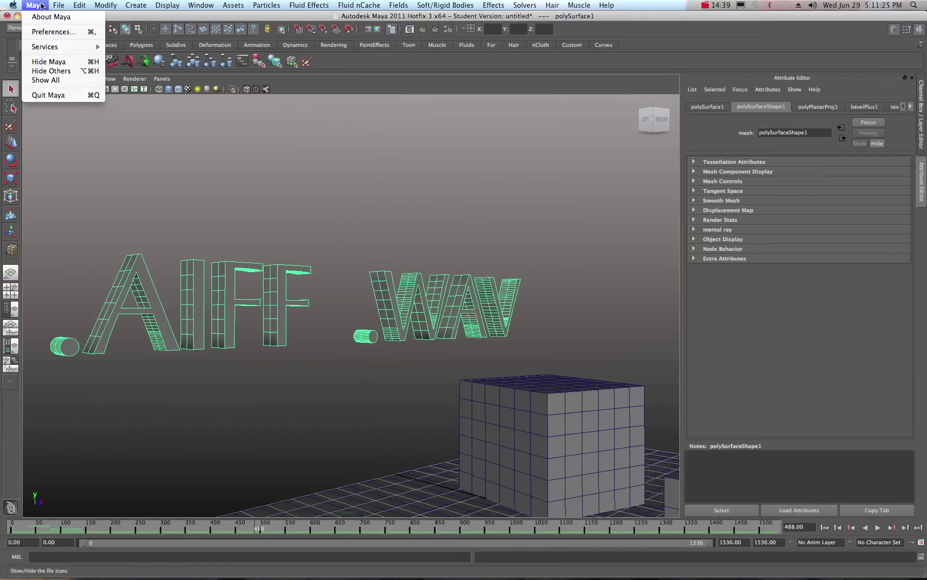
click(234, 16)
click(705, 6)
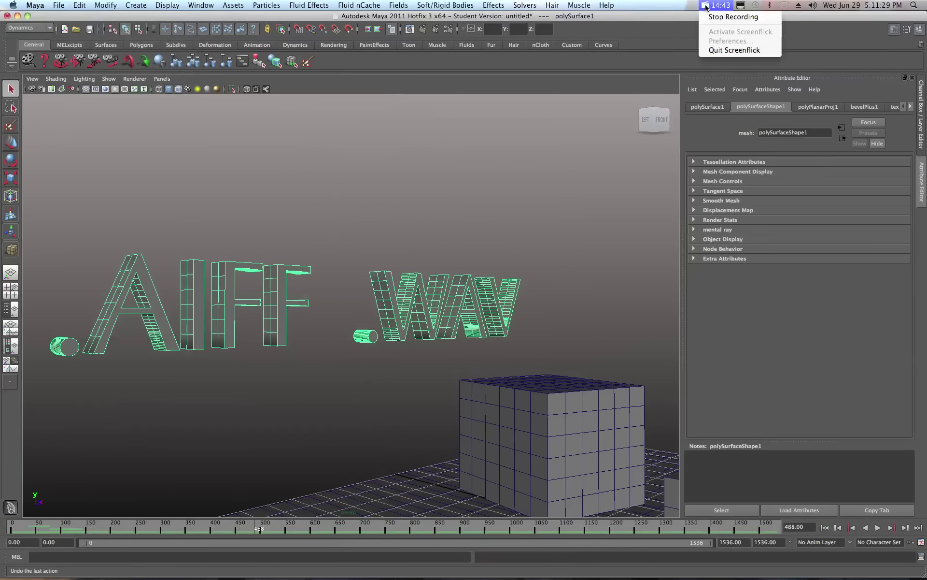